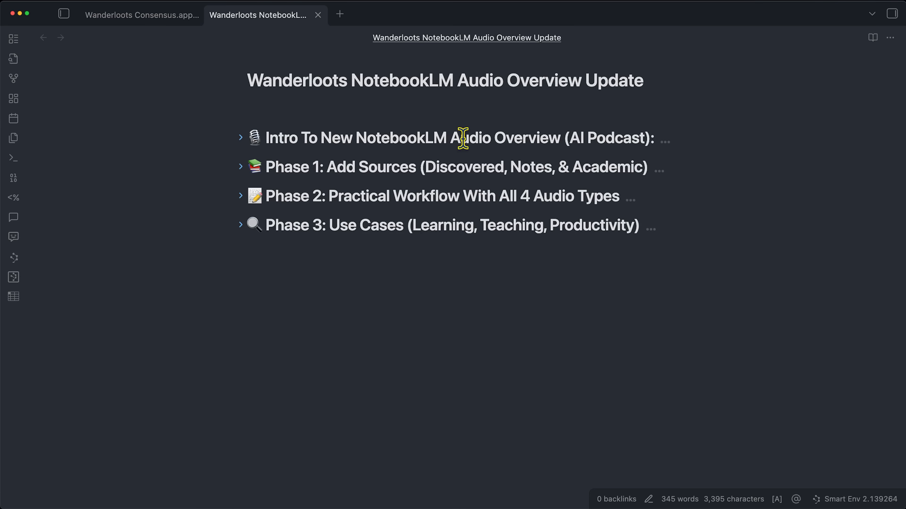
# Review the format, language, length and focus options for customizing an Audio Overview in NotebookLM.
pyautogui.click(240, 138)
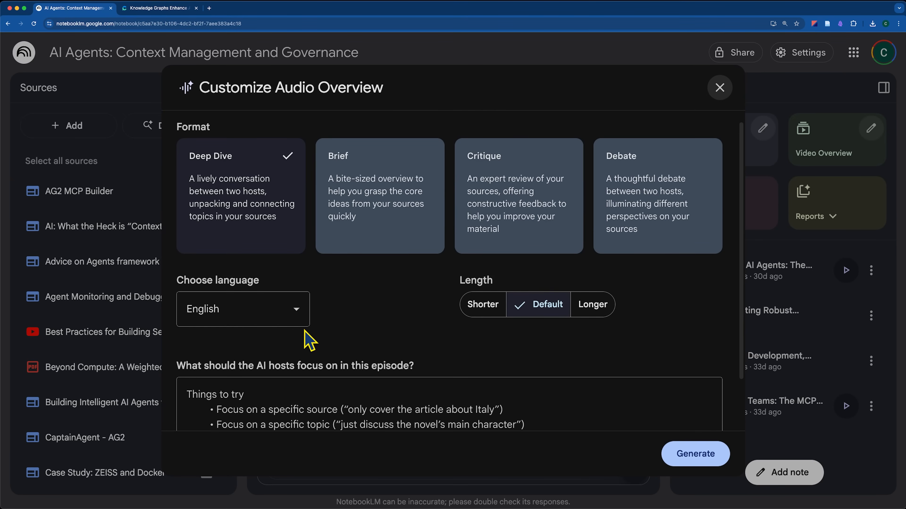
pyautogui.scroll(-1, 284, 383)
pyautogui.scroll(-2, 284, 384)
pyautogui.scroll(3, 306, 365)
# Switch to the Obsidian outline and examine the intro section's table of audio types and their key themes of use.
pyautogui.press('super+Tab')
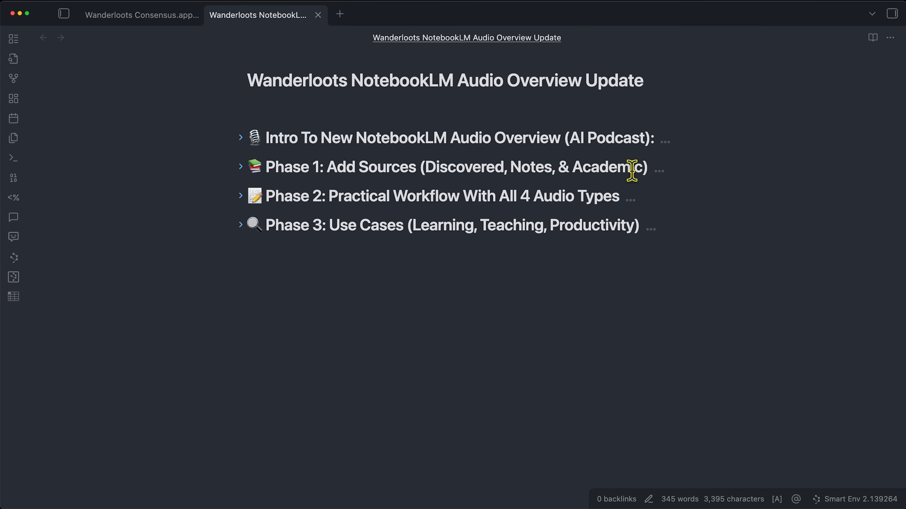
pyautogui.click(239, 138)
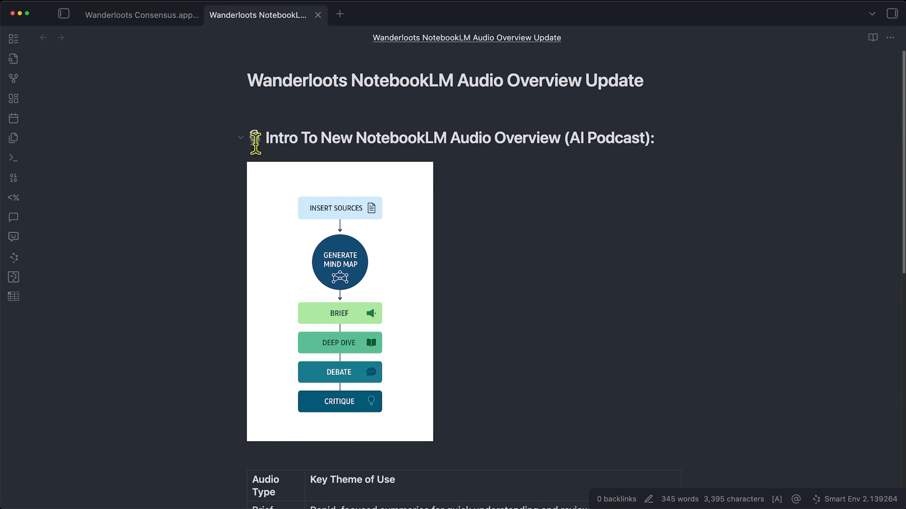
pyautogui.click(241, 138)
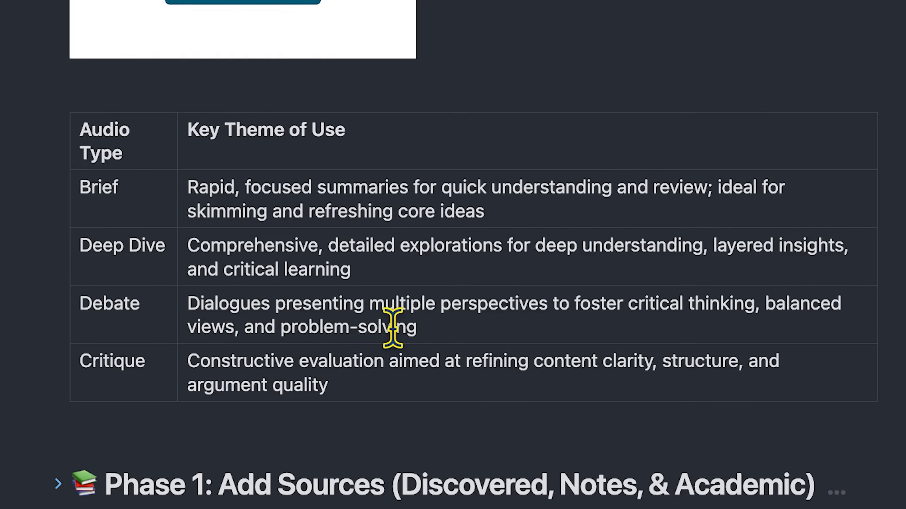
pyautogui.click(353, 305)
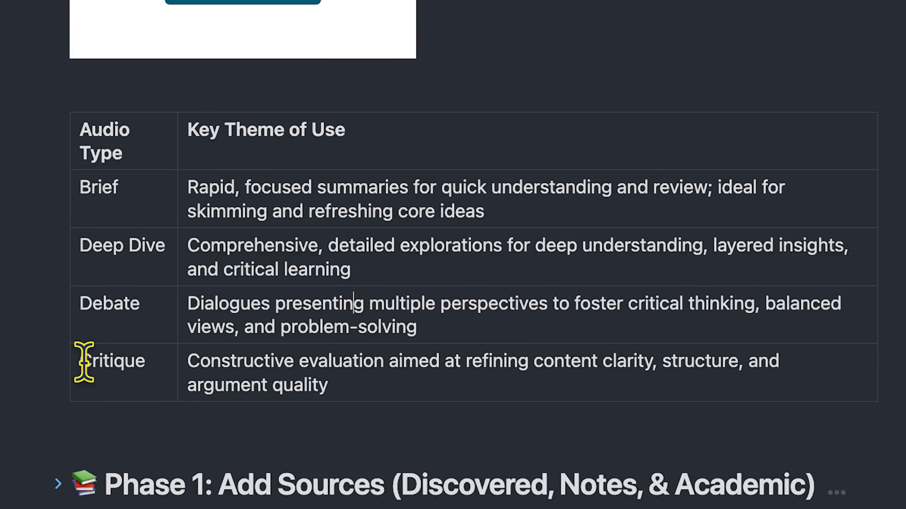
pyautogui.moveTo(82, 363); pyautogui.dragTo(143, 364)
pyautogui.click(242, 360)
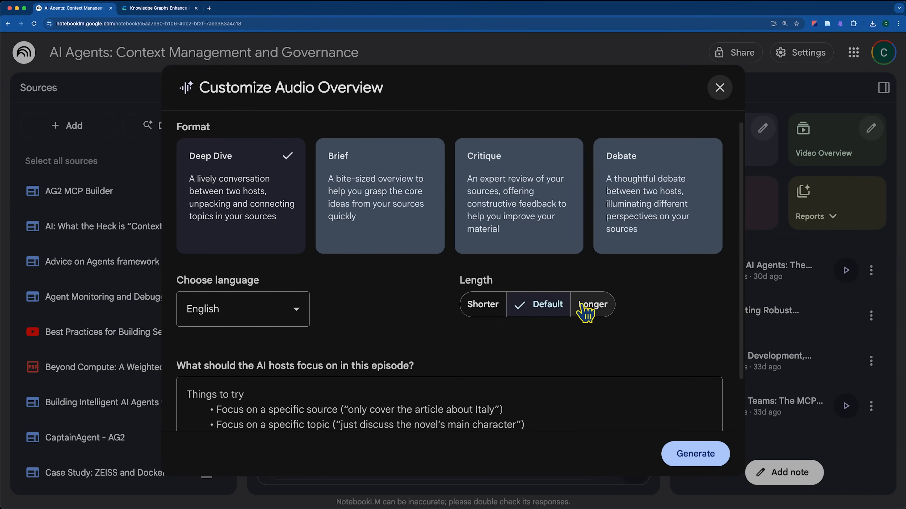
# Examine the length choices and the suggested focus prompts in NotebookLM's Audio Overview customization.
pyautogui.scroll(-3, 451, 336)
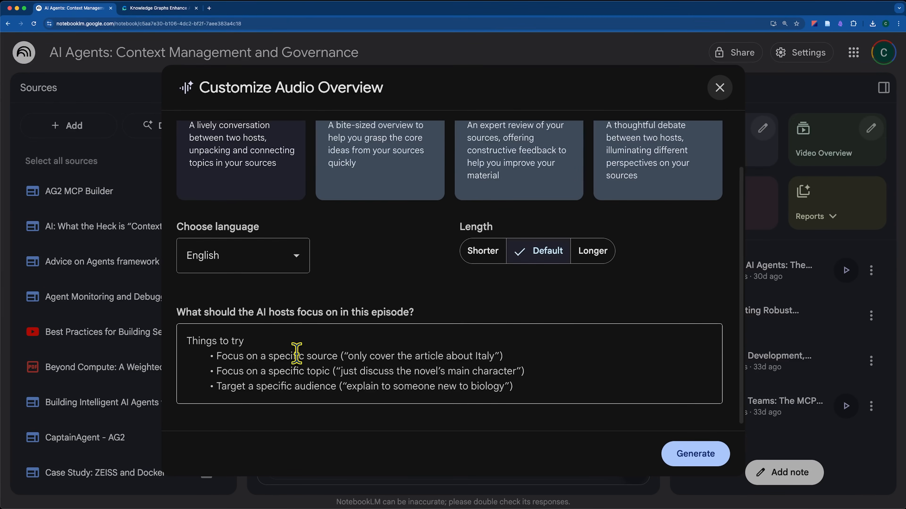
pyautogui.click(238, 367)
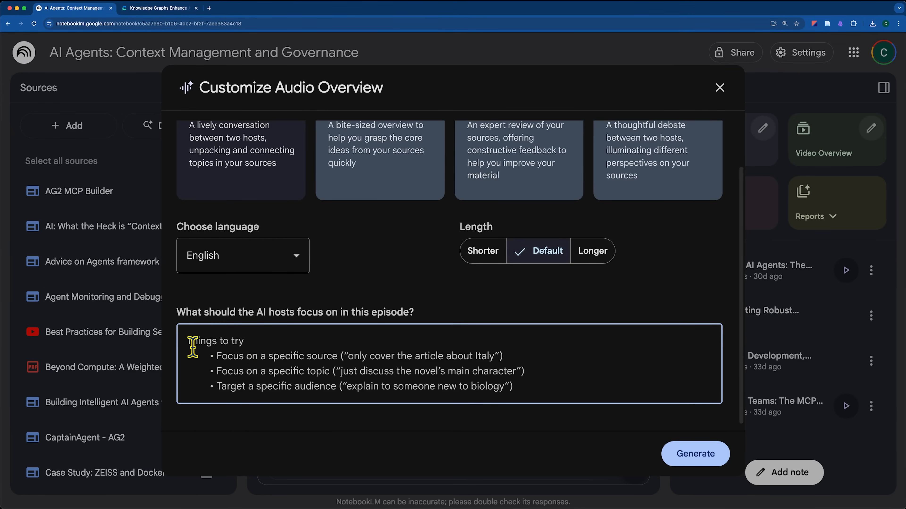
pyautogui.click(251, 310)
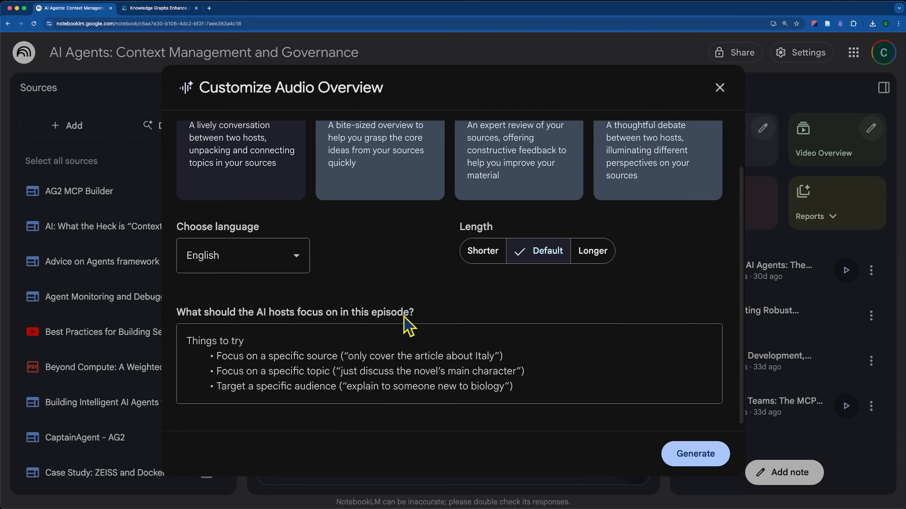
pyautogui.scroll(3, 493, 350)
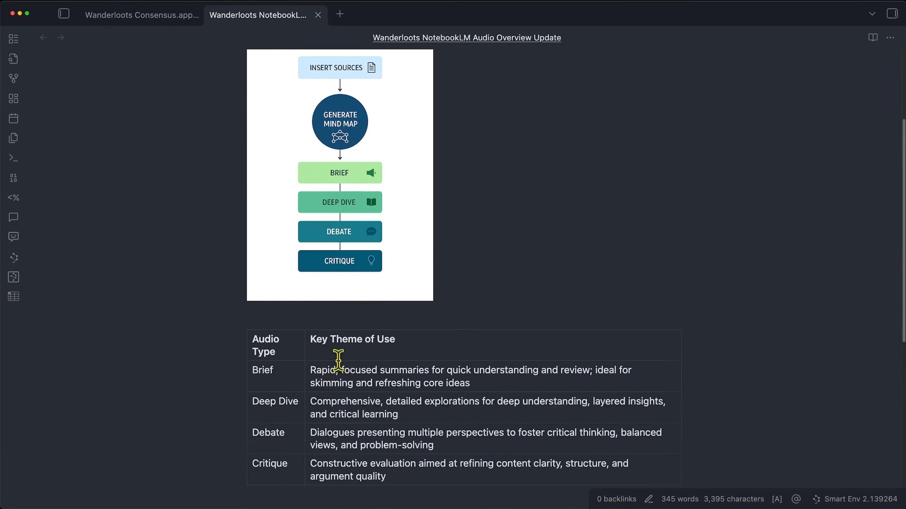
# Read the workflow diagram, the audio type table and the Phase 2 workflow notes in the Obsidian outline.
pyautogui.scroll(1, 338, 361)
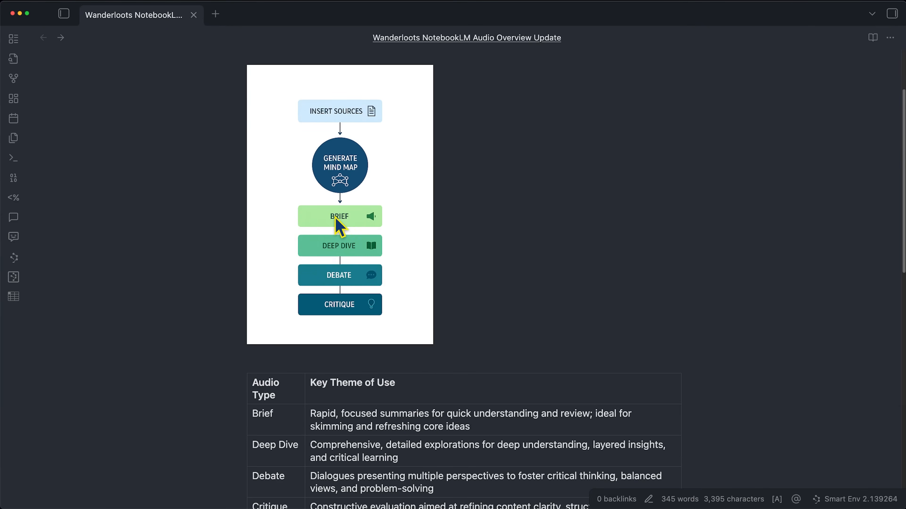
pyautogui.scroll(-1, 389, 218)
pyautogui.scroll(-1, 389, 214)
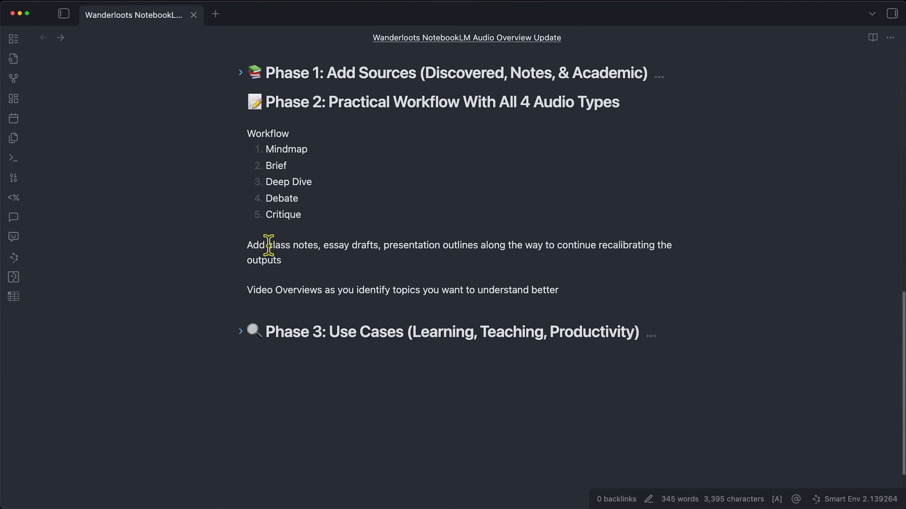
pyautogui.moveTo(267, 245); pyautogui.dragTo(505, 245)
pyautogui.click(628, 245)
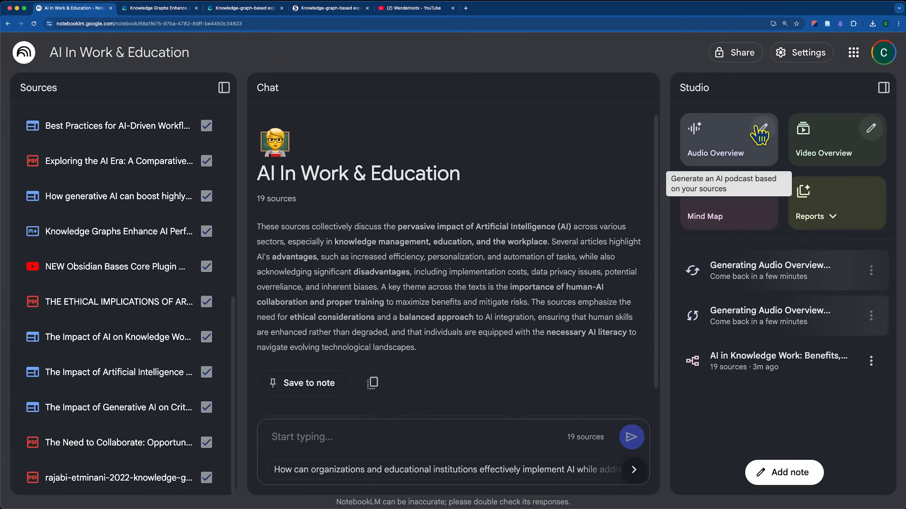
pyautogui.click(815, 216)
pyautogui.click(744, 262)
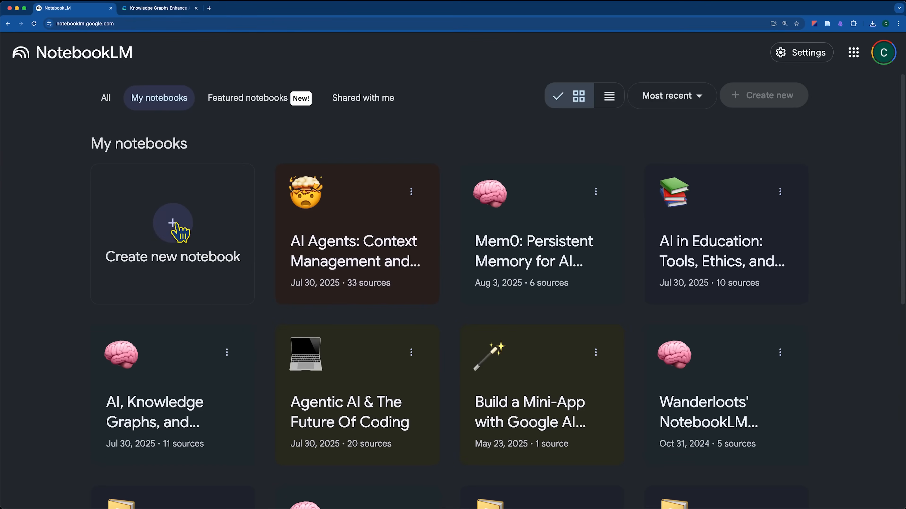
# Create a new notebook in NotebookLM and look through the Wanderloots YouTube channel's popular videos.
pyautogui.click(178, 229)
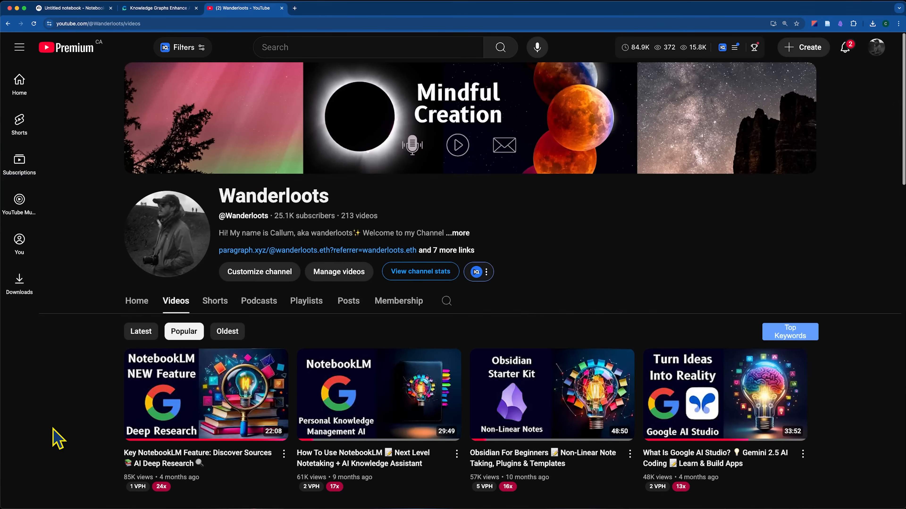
pyautogui.scroll(-4, 57, 439)
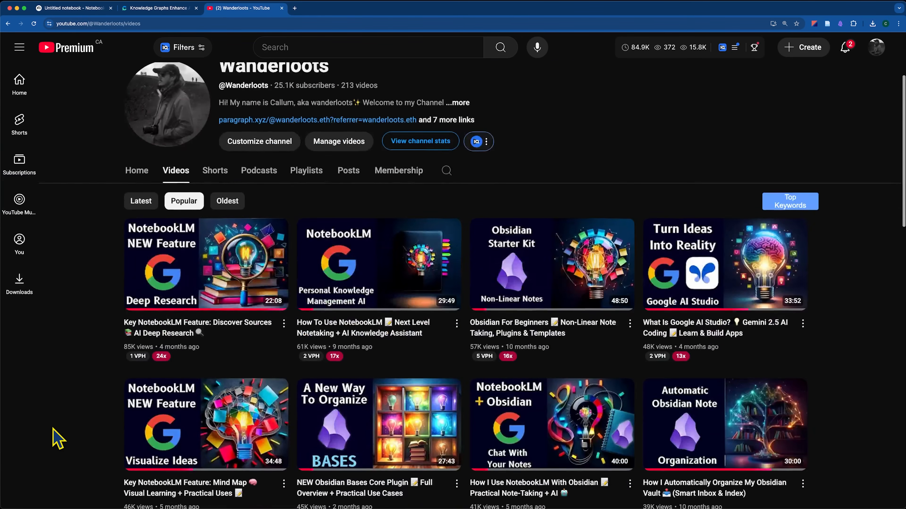
pyautogui.scroll(-1, 57, 437)
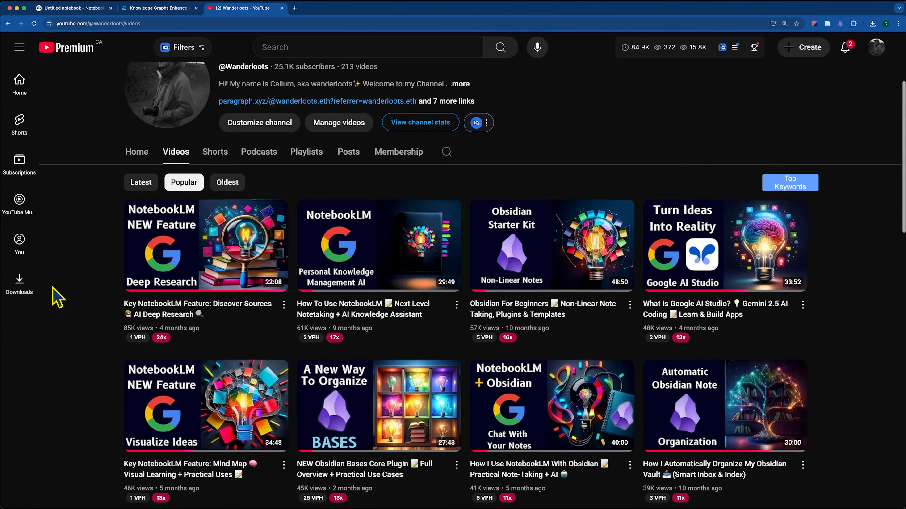
# Return to NotebookLM and discover web sources on "the use of AI in learning & education and its effectiveness".
pyautogui.click(75, 8)
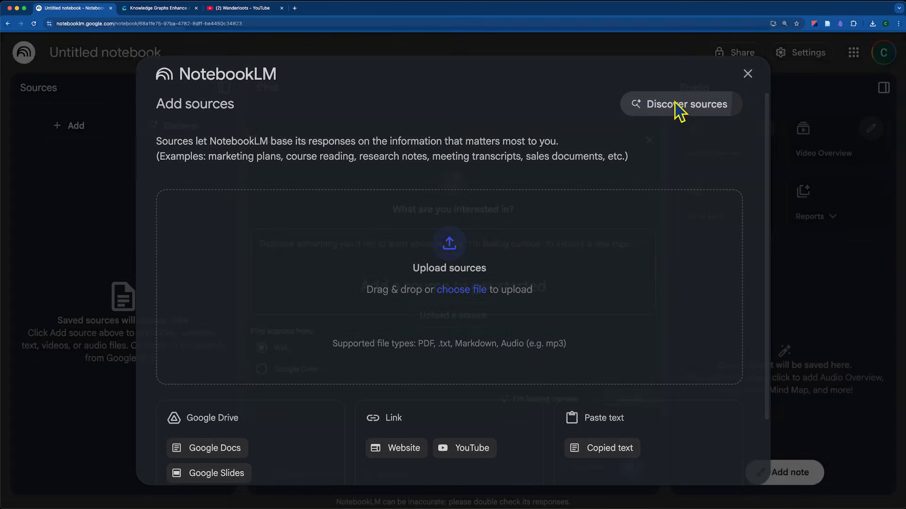
pyautogui.click(676, 109)
pyautogui.moveTo(221, 343); pyautogui.dragTo(288, 345)
pyautogui.click(283, 357)
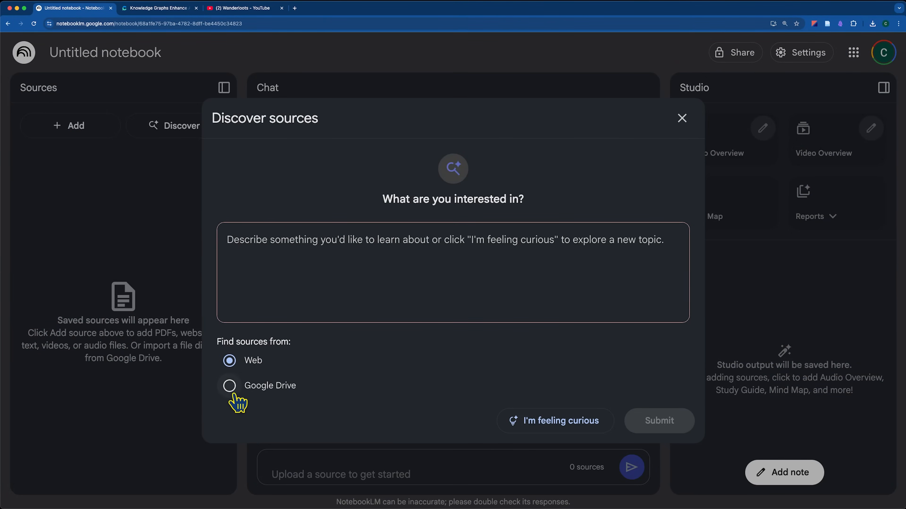
pyautogui.click(269, 260)
pyautogui.write('the use of AI in learning & education')
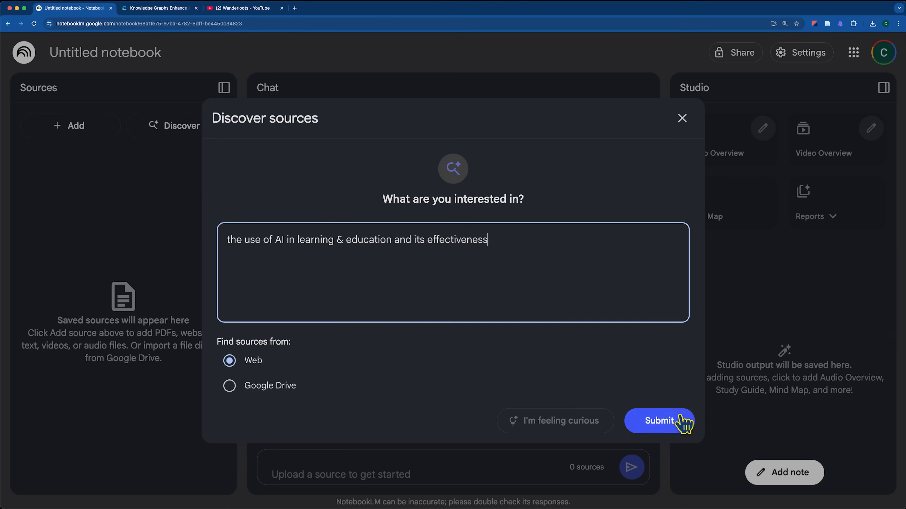
pyautogui.click(685, 422)
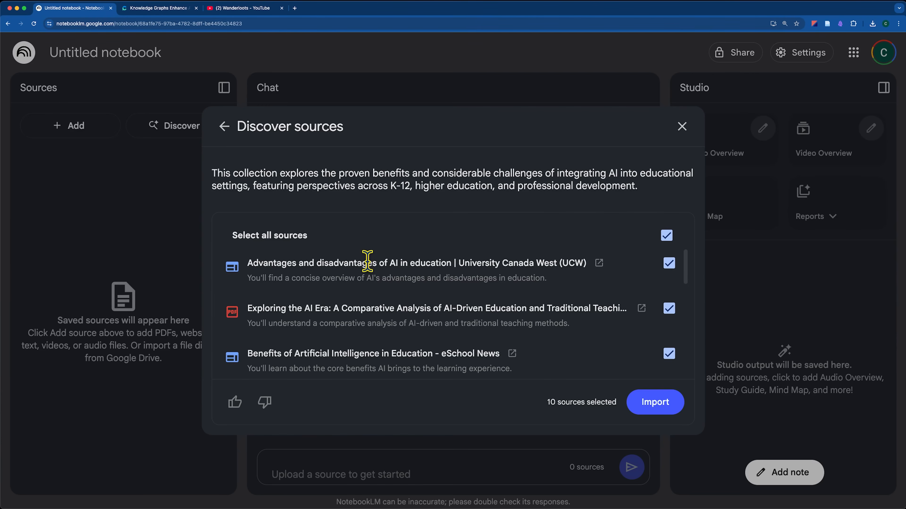
# Look through the suggested sources on AI in education and import all of them into the notebook.
pyautogui.scroll(-1, 379, 274)
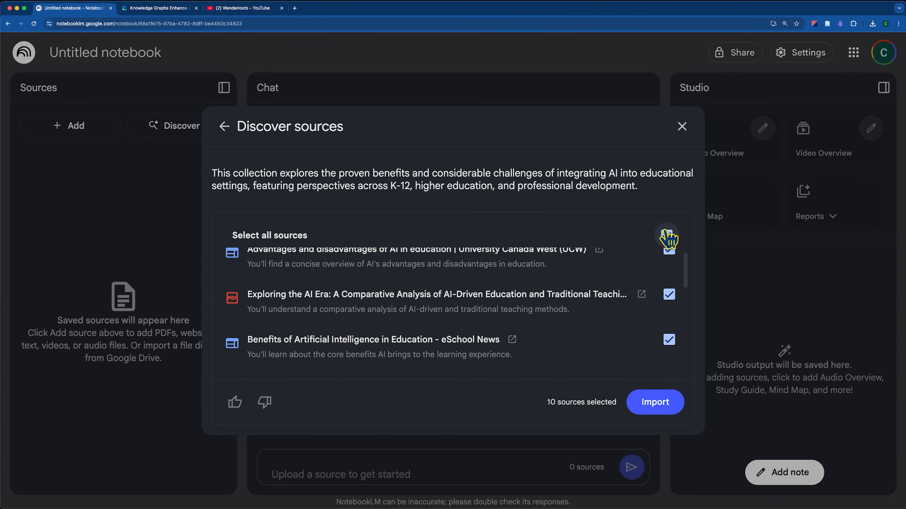
pyautogui.scroll(-4, 536, 287)
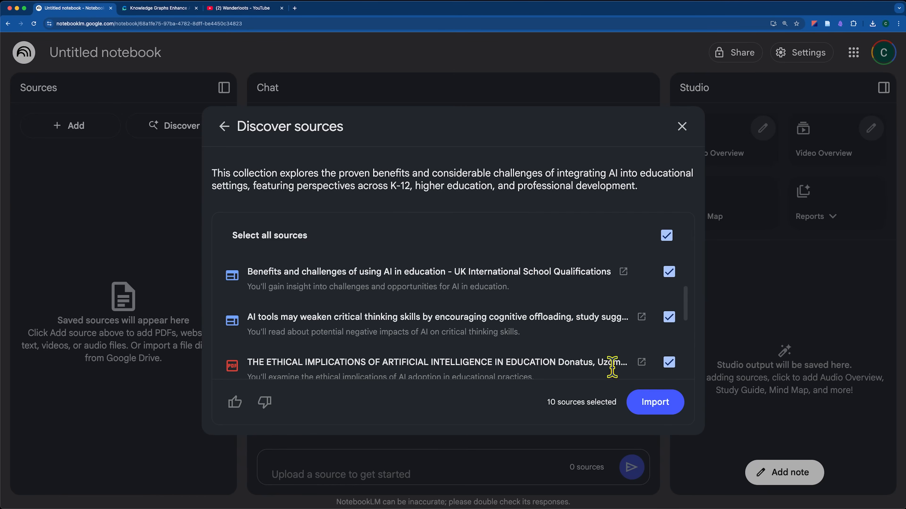
pyautogui.scroll(-3, 522, 324)
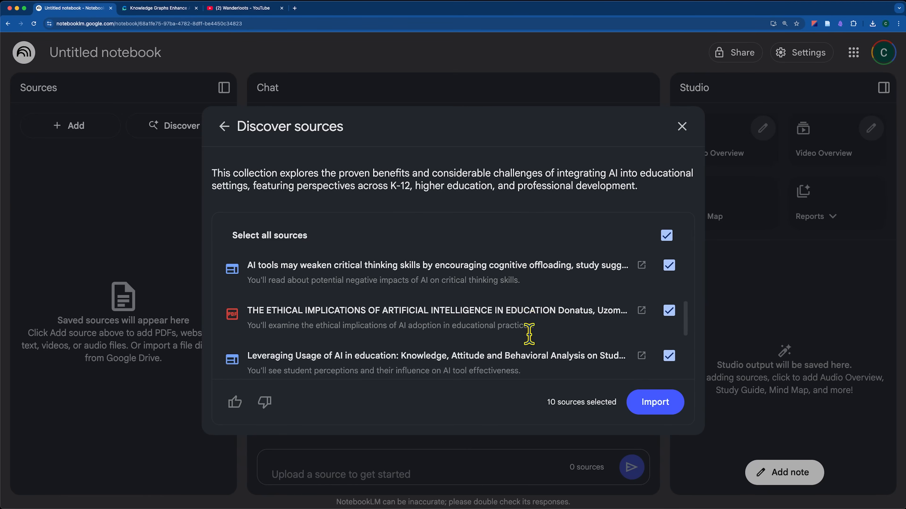
pyautogui.scroll(-3, 530, 334)
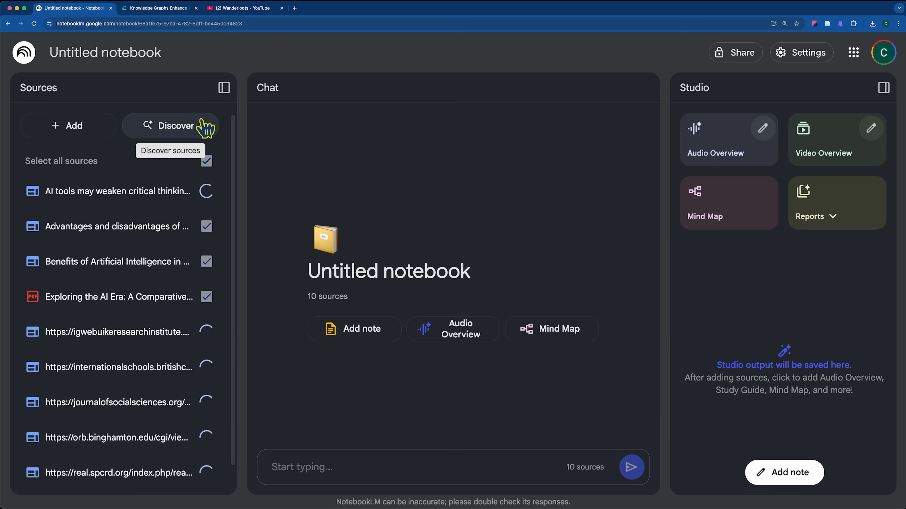
# Discover additional web sources on the use of AI in knowledge work and its impact on productivity.
pyautogui.click(203, 124)
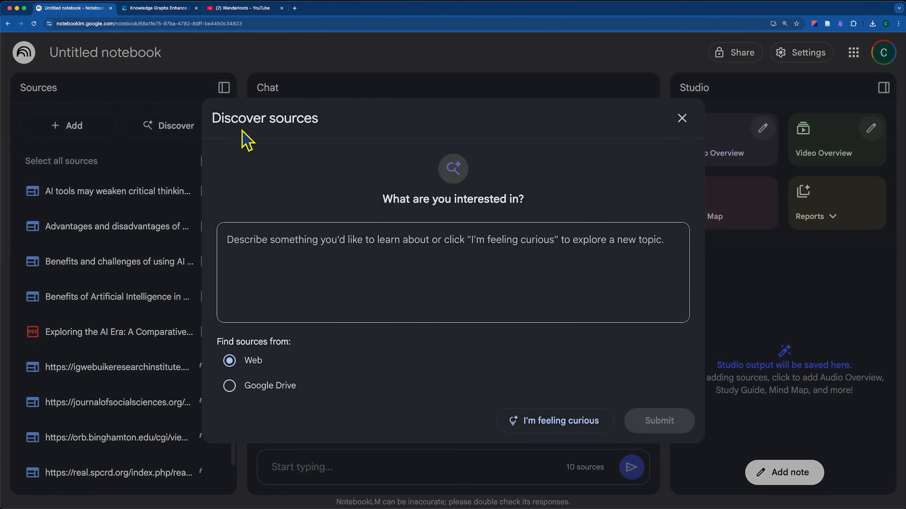
pyautogui.write('the ')
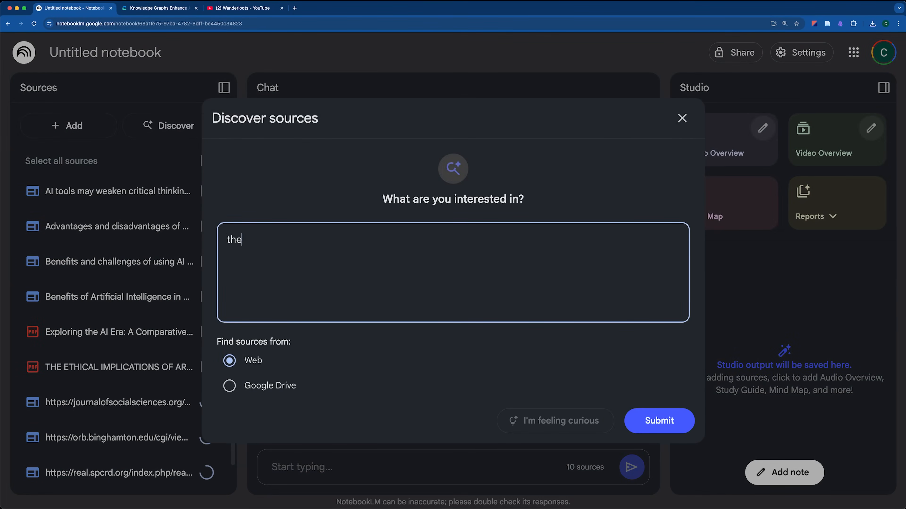
pyautogui.write('use of ai in knowled')
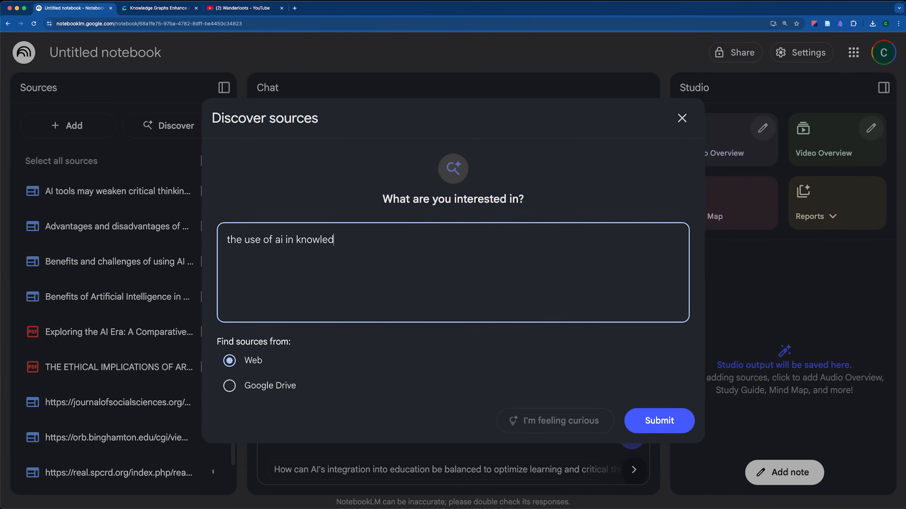
pyautogui.write('ge work and its impact on prod')
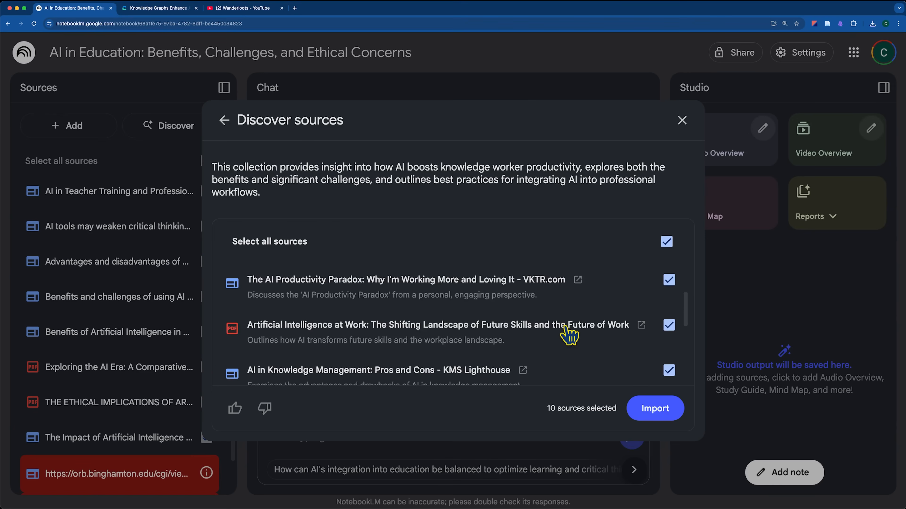
# Import all the suggested knowledge-work sources and check the notebook's source list.
pyautogui.scroll(-1, 514, 280)
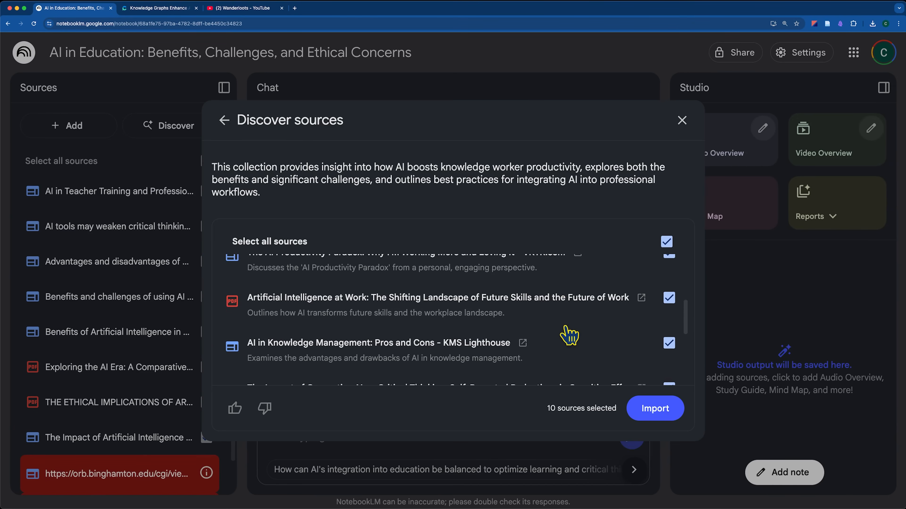
pyautogui.scroll(-1, 570, 335)
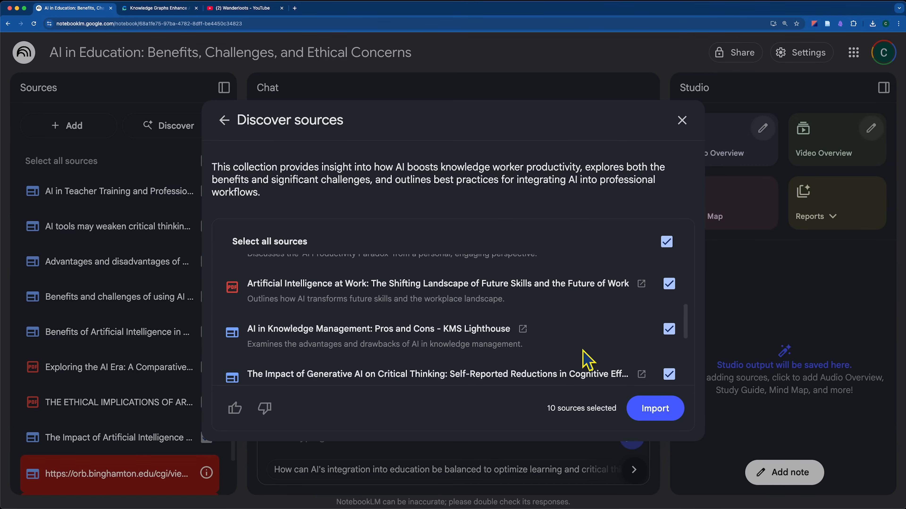
pyautogui.click(669, 414)
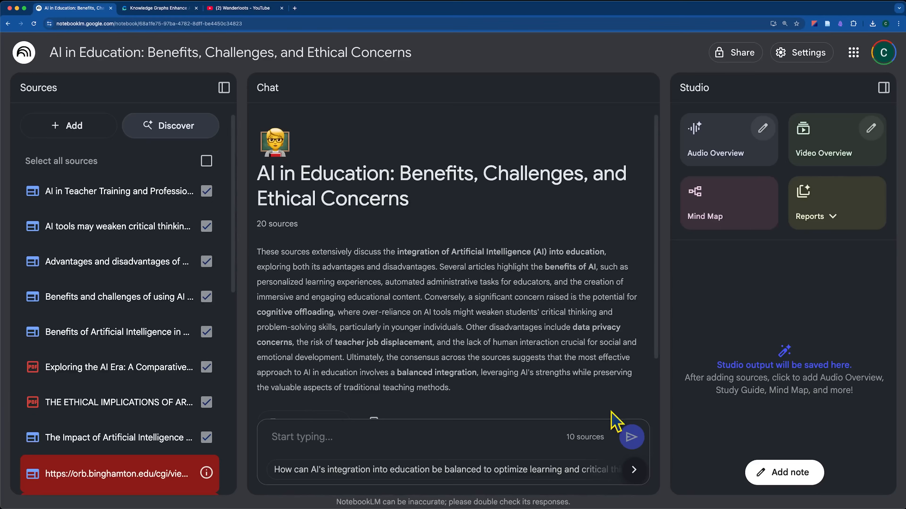
pyautogui.scroll(-3, 121, 255)
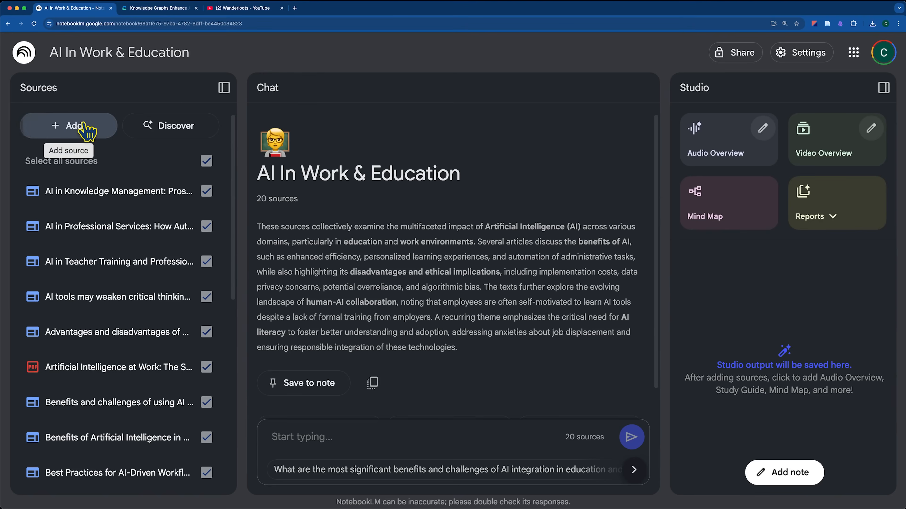
# Review the source types that can be added to the notebook, including file uploads, Google Drive, links and copied text.
pyautogui.click(87, 125)
pyautogui.scroll(-2, 370, 333)
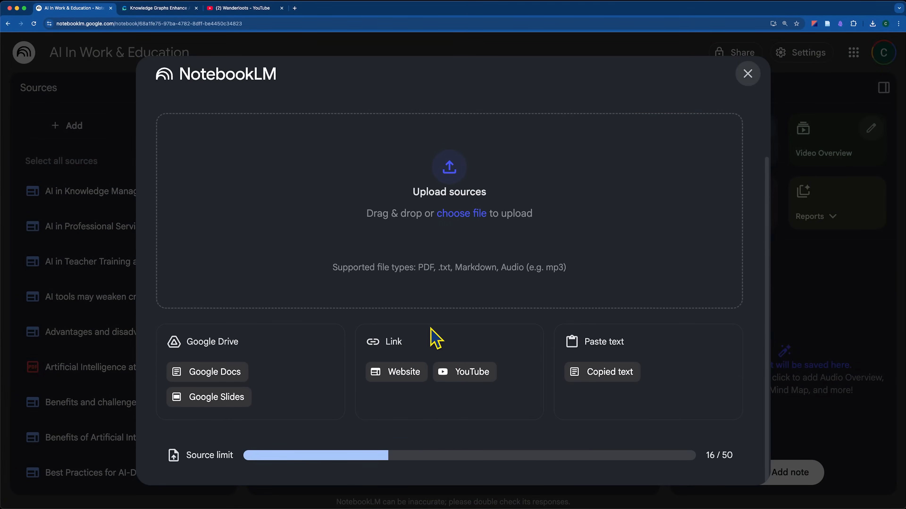
pyautogui.scroll(2, 435, 336)
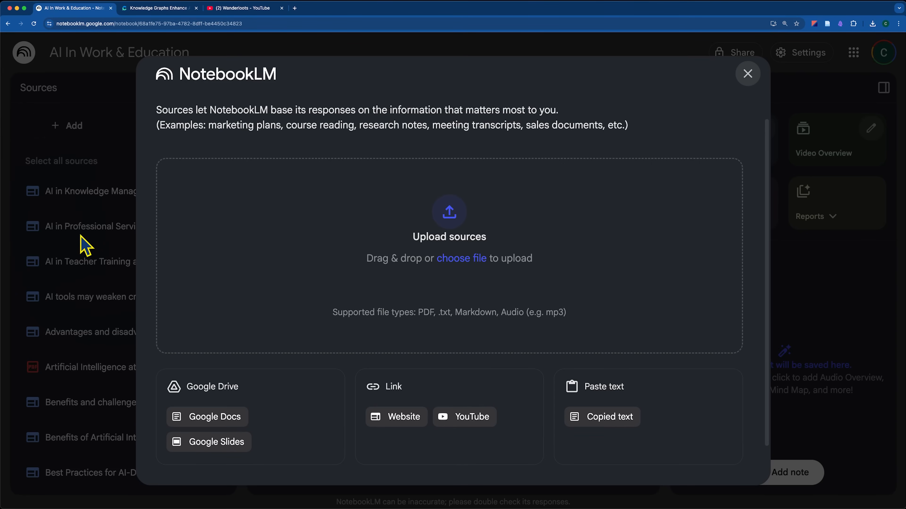
pyautogui.click(738, 78)
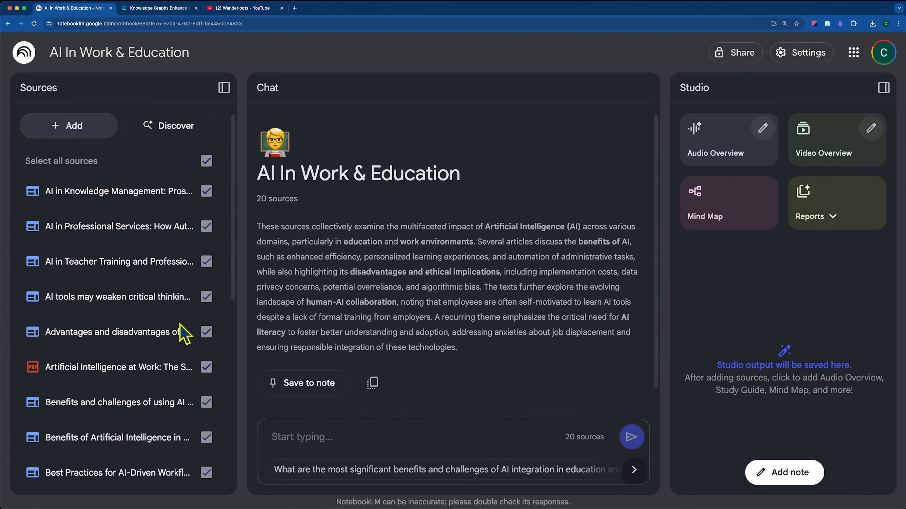
pyautogui.moveTo(849, 211)
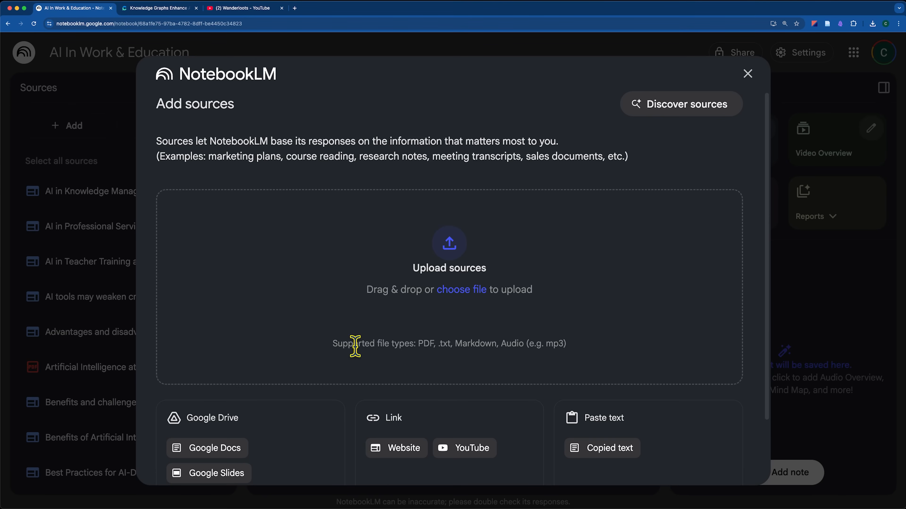
pyautogui.click(747, 75)
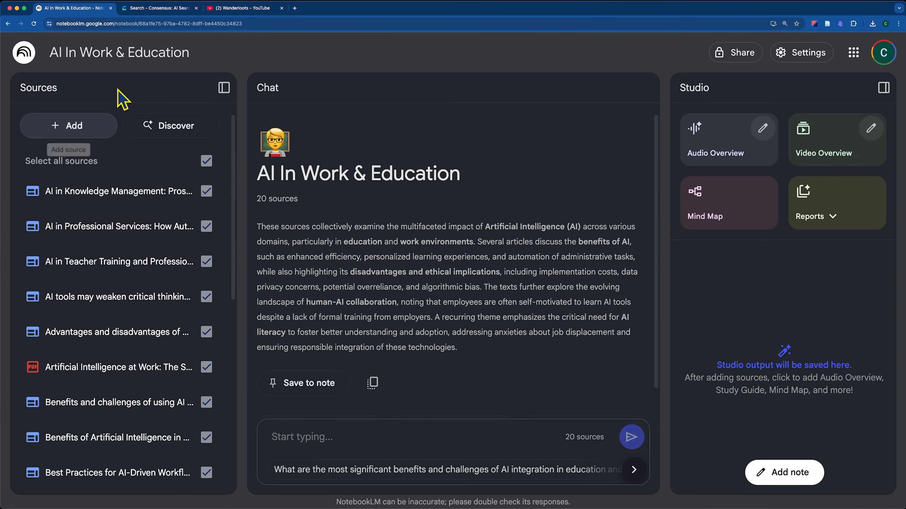
# Check the search filters in Consensus and the channel's popular videos on YouTube as possible sources for the notebook.
pyautogui.click(157, 8)
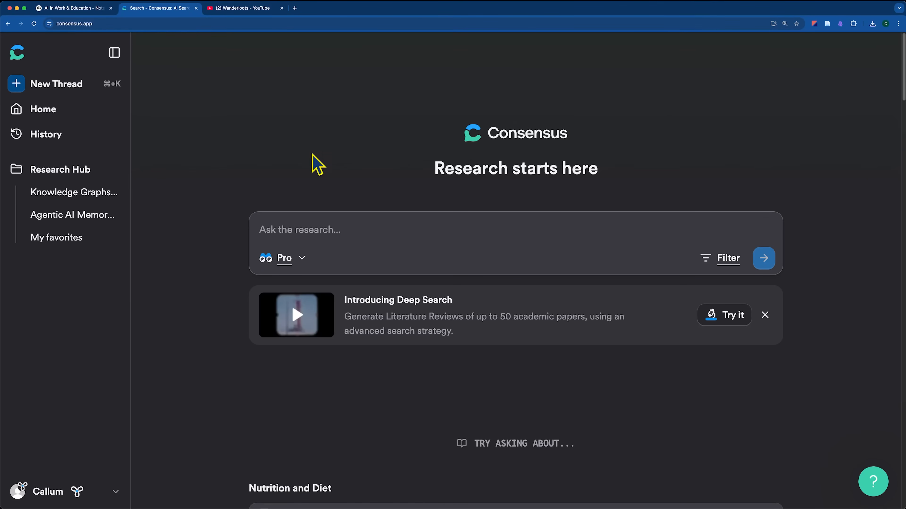
pyautogui.click(720, 262)
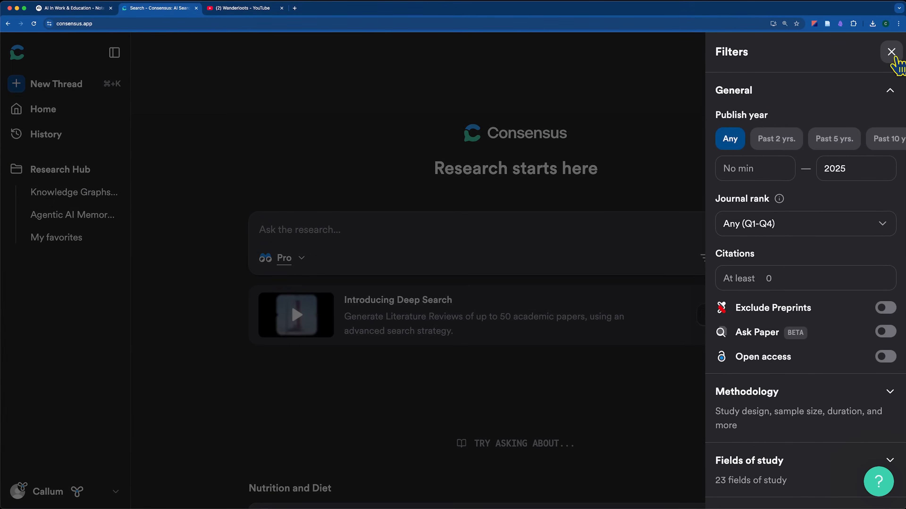
pyautogui.click(894, 56)
pyautogui.click(76, 9)
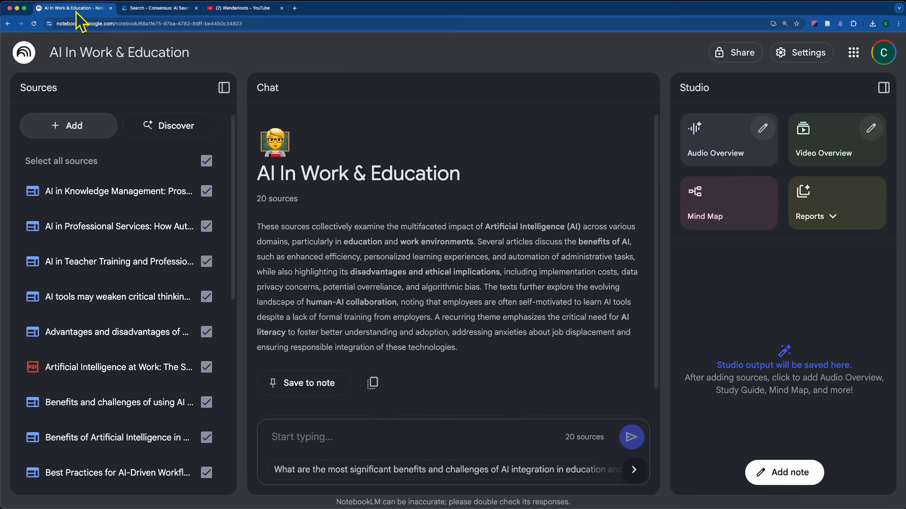
pyautogui.moveTo(256, 167); pyautogui.dragTo(485, 181)
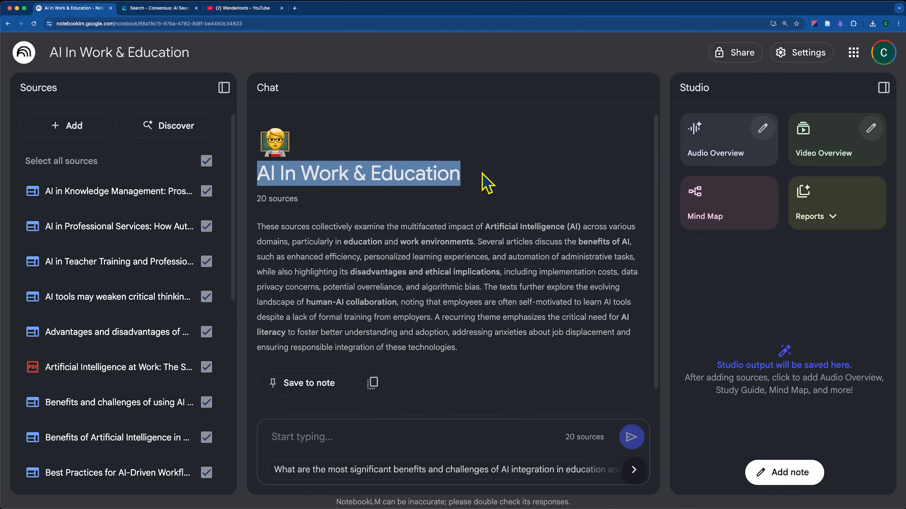
pyautogui.click(485, 182)
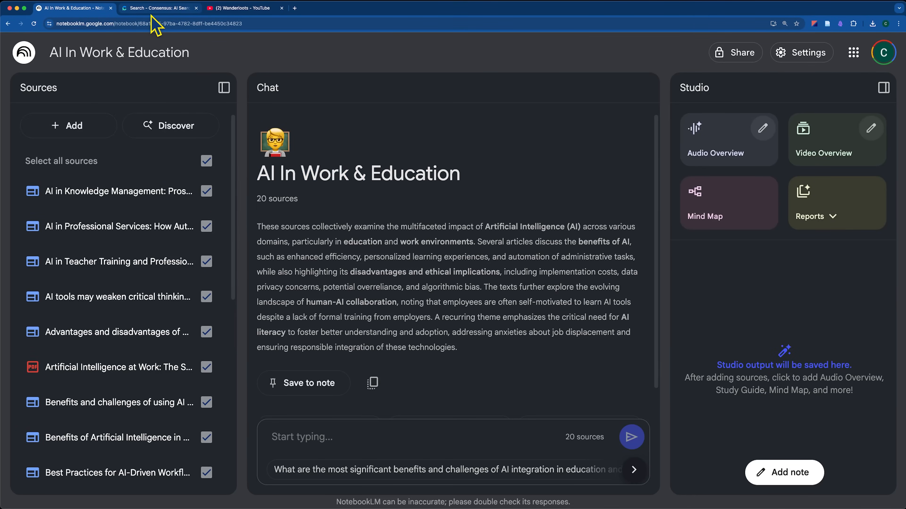
pyautogui.click(249, 9)
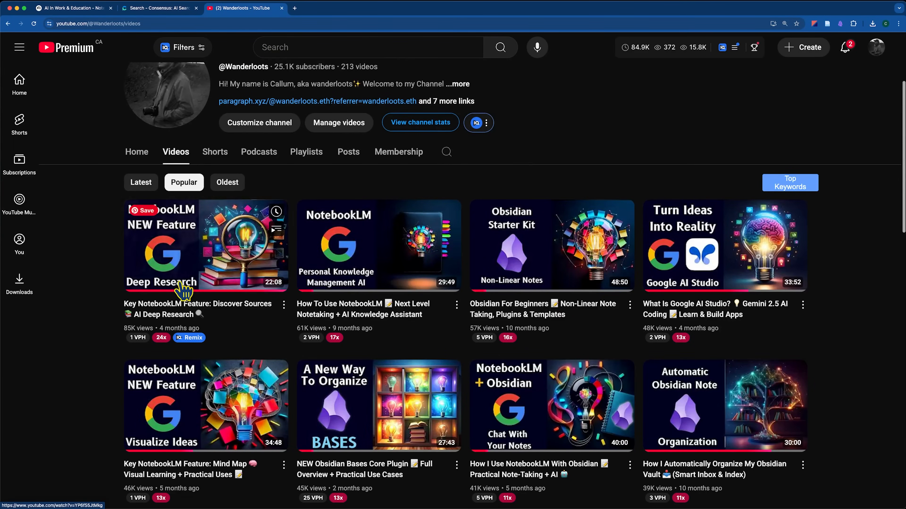
pyautogui.click(84, 10)
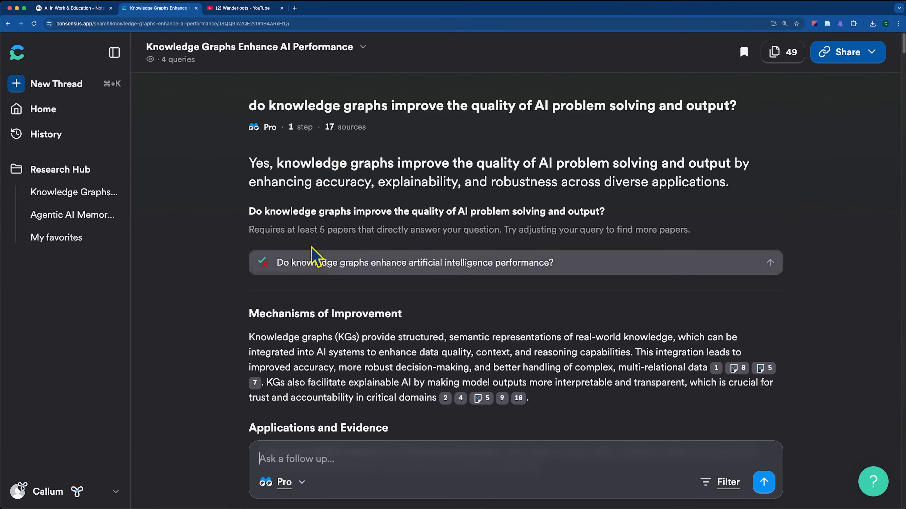
# Open the PDF of "Knowledge-graph-based explainable AI: A systematic review" from the Consensus thread and return to NotebookLM to add a source.
pyautogui.click(779, 53)
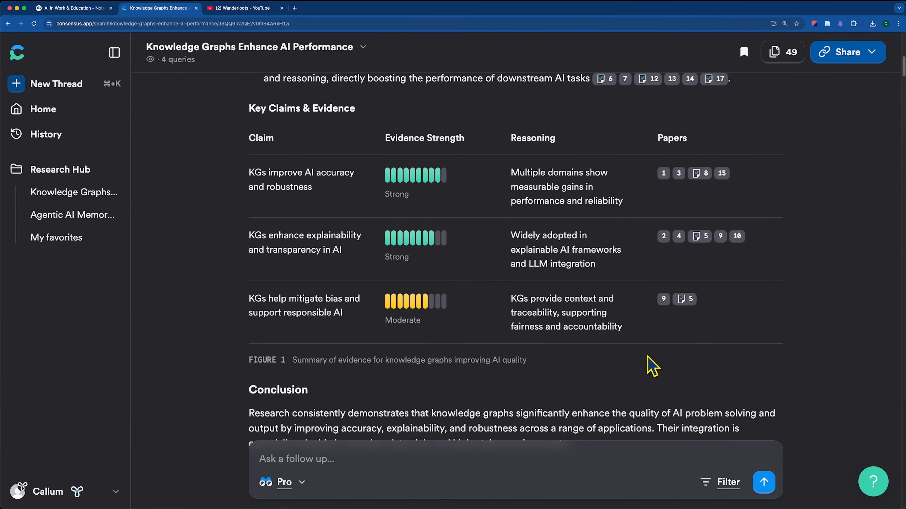
pyautogui.scroll(-5, 590, 389)
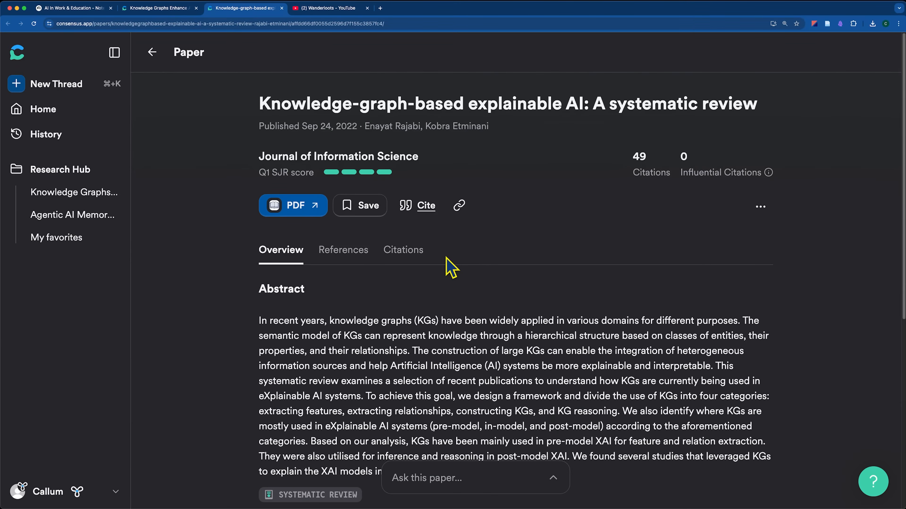
pyautogui.click(295, 207)
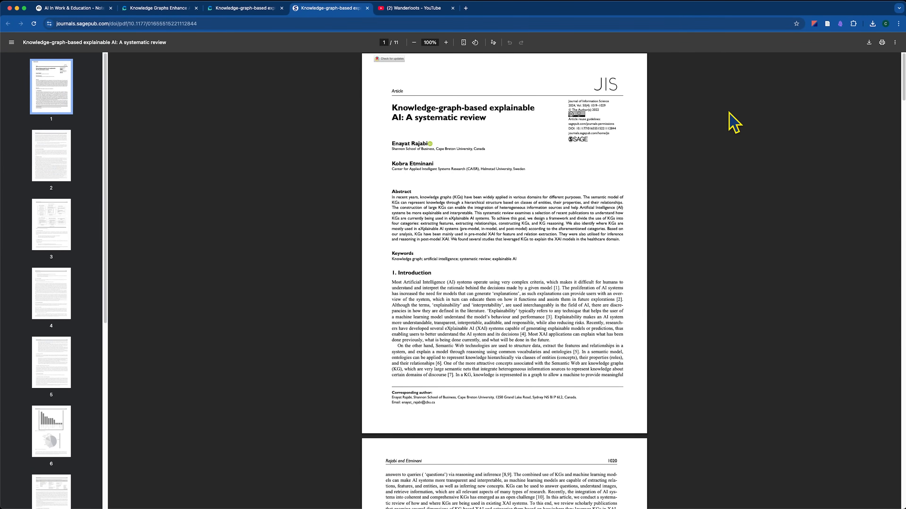
pyautogui.click(80, 10)
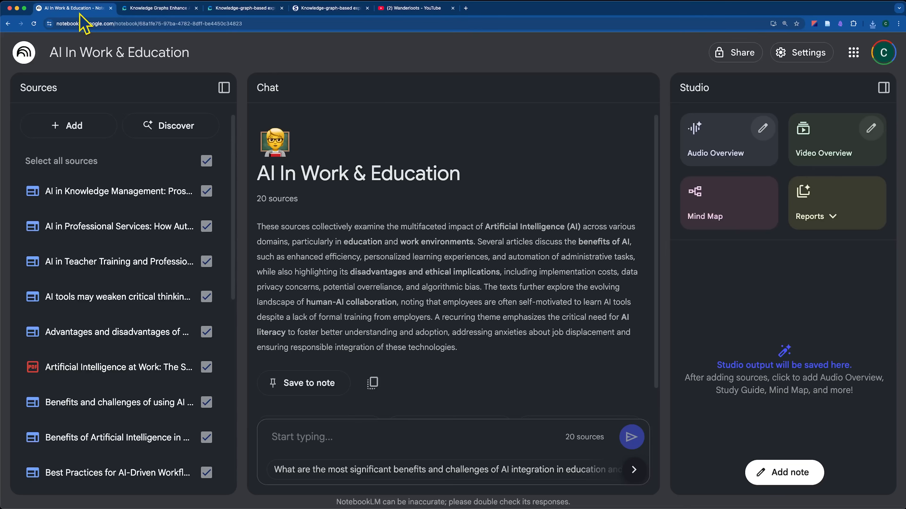
pyautogui.click(45, 130)
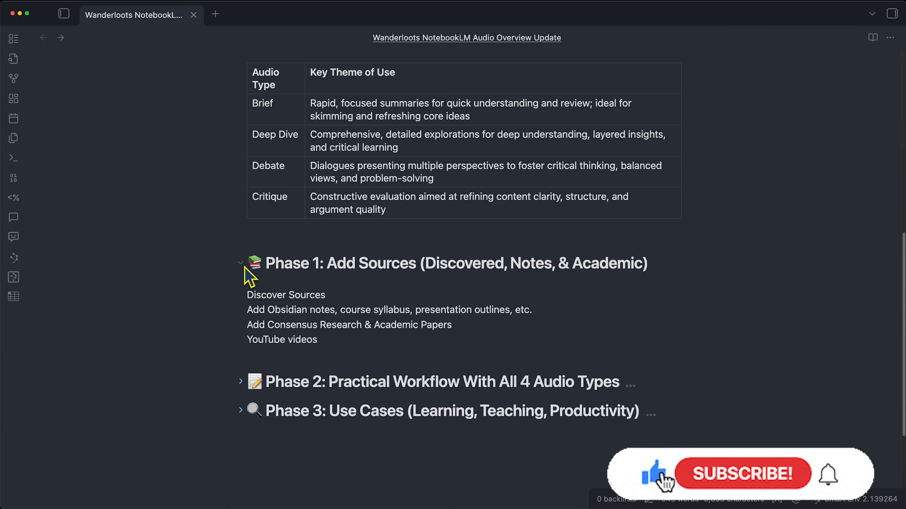
# Fold Phase 1 and unfold Phase 2 in the Obsidian outline note, and check the workflow diagram before returning to NotebookLM.
pyautogui.click(240, 263)
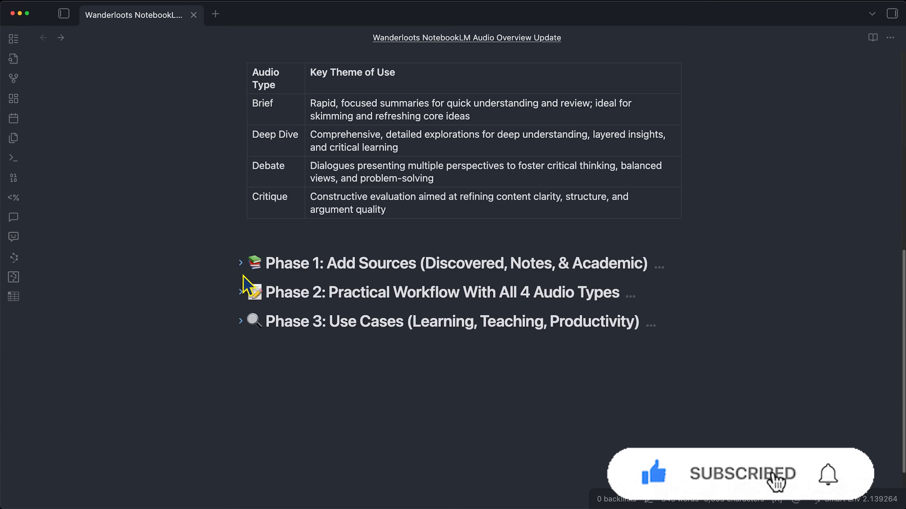
pyautogui.click(241, 293)
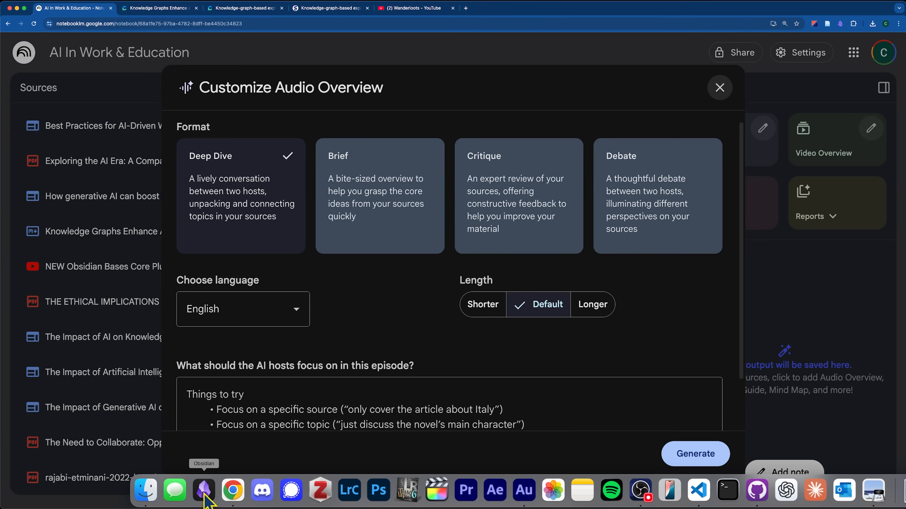
pyautogui.click(207, 498)
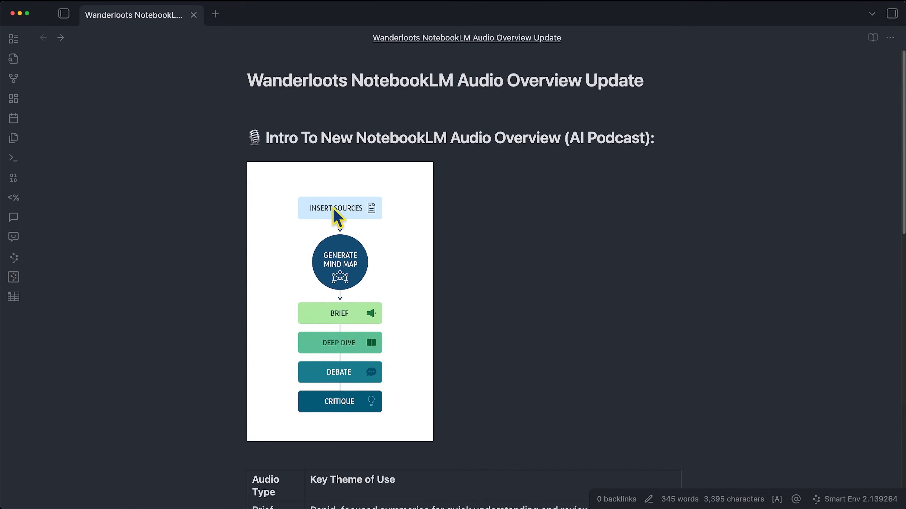
pyautogui.press('super+Tab')
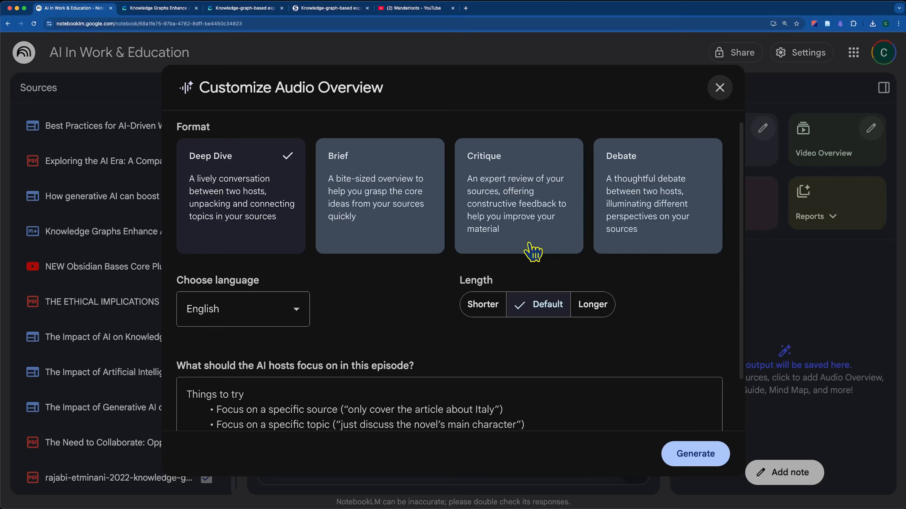
# Generate a mind map from the notebook's sources and preview the Brief format in the Audio Overview customization.
pyautogui.click(789, 293)
pyautogui.click(719, 202)
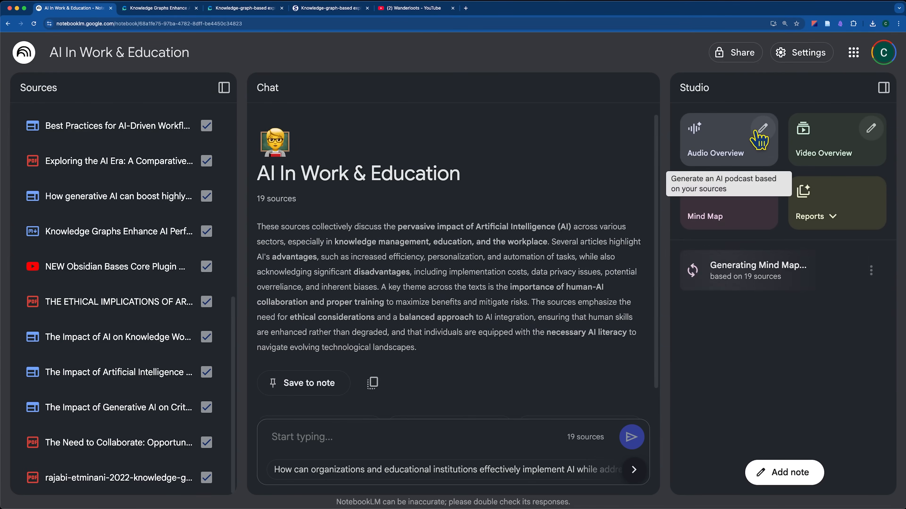
pyautogui.click(761, 128)
pyautogui.click(415, 177)
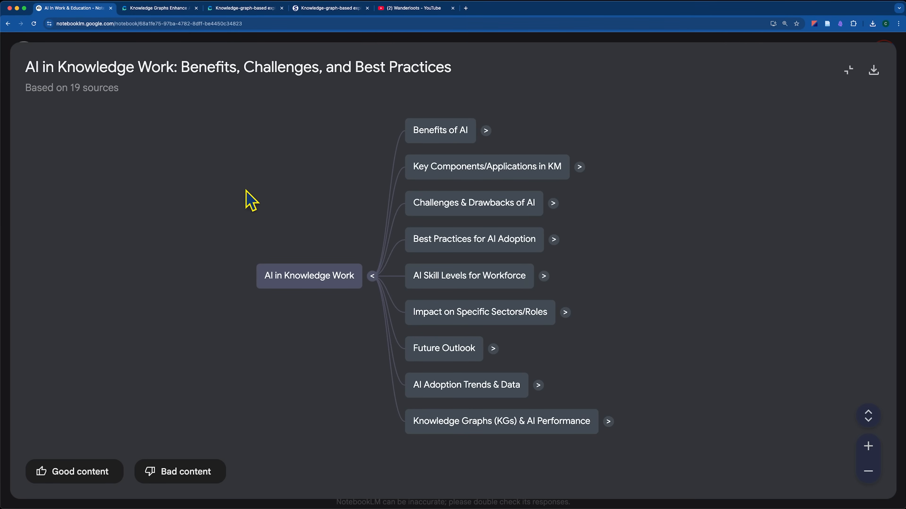
# Look over the generated mind map and examine the subtopics of the AI Adoption Trends & Data branch.
pyautogui.moveTo(30, 91); pyautogui.dragTo(58, 95)
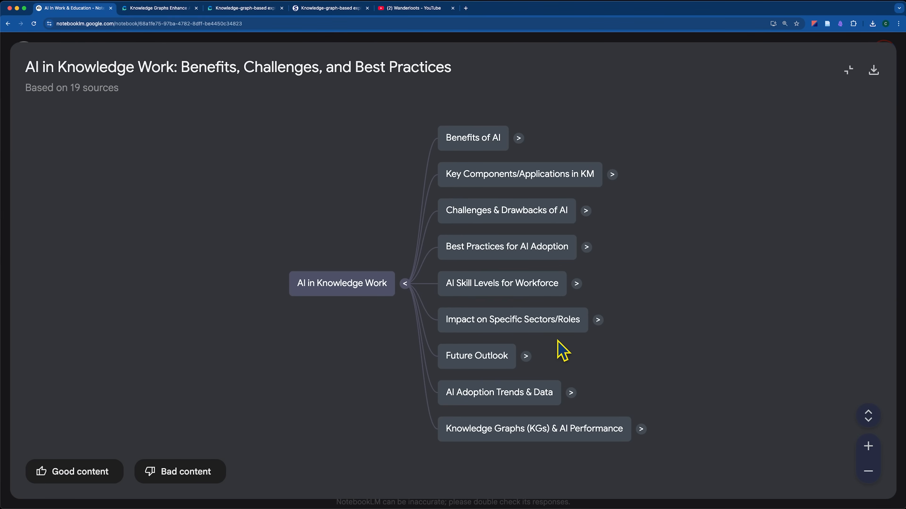
pyautogui.moveTo(606, 361); pyautogui.dragTo(564, 326)
pyautogui.scroll(-1, 564, 325)
pyautogui.moveTo(486, 415); pyautogui.dragTo(485, 423)
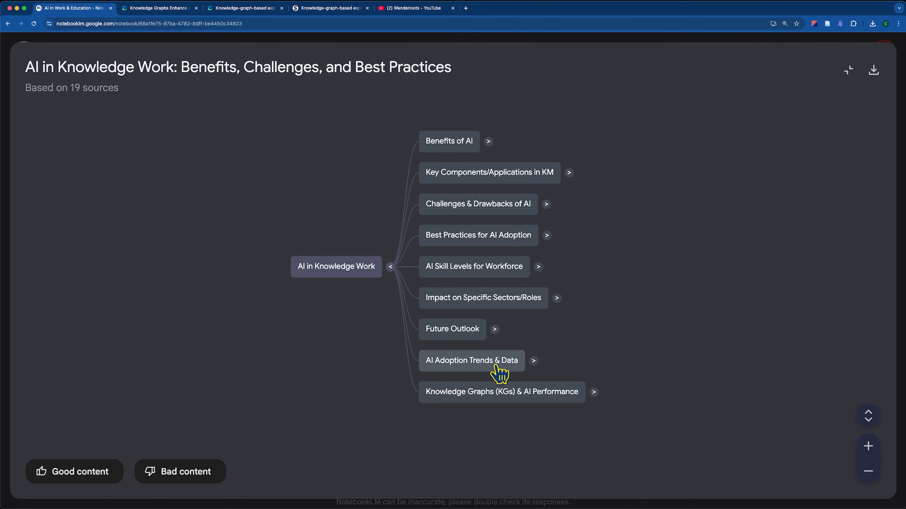
pyautogui.click(534, 361)
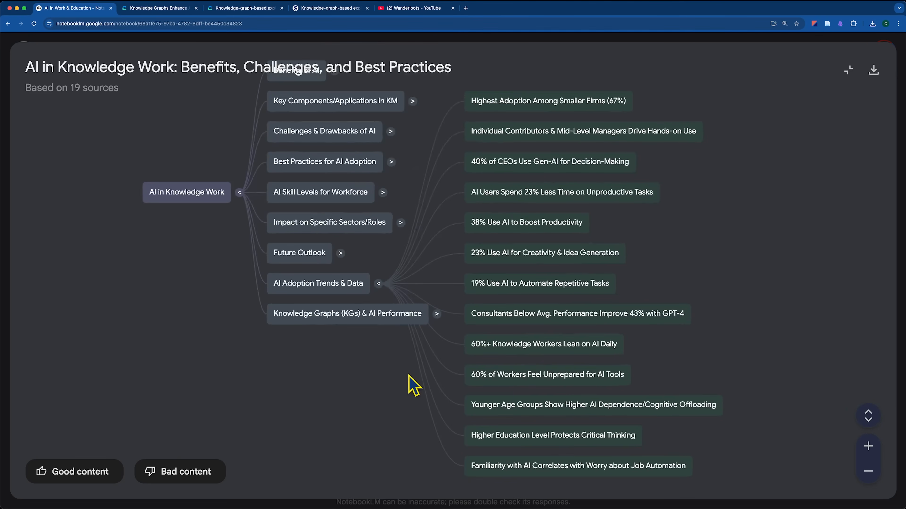
pyautogui.moveTo(405, 404); pyautogui.dragTo(403, 382)
pyautogui.scroll(-1, 403, 382)
pyautogui.click(468, 271)
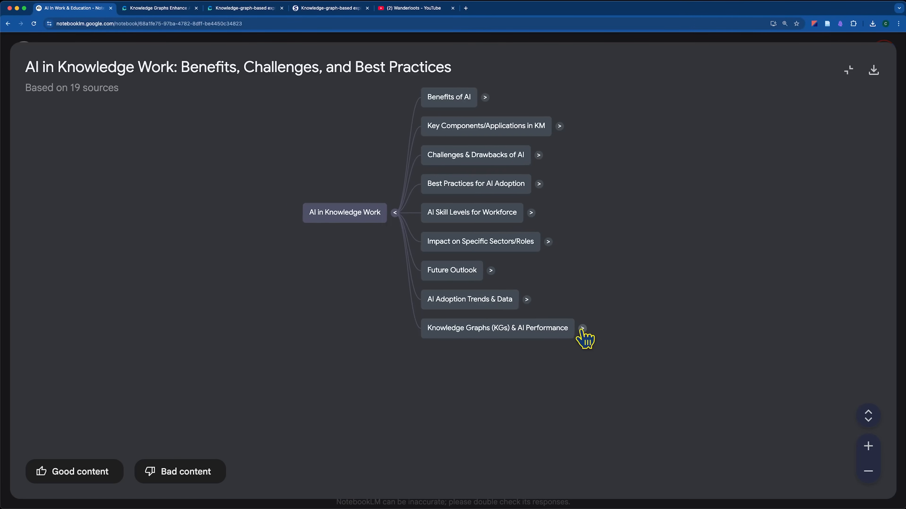
# Examine the mind map's Knowledge Graphs (KGs) & AI Performance branch and the AI Literacy topic under Best Practices for AI Adoption.
pyautogui.click(582, 329)
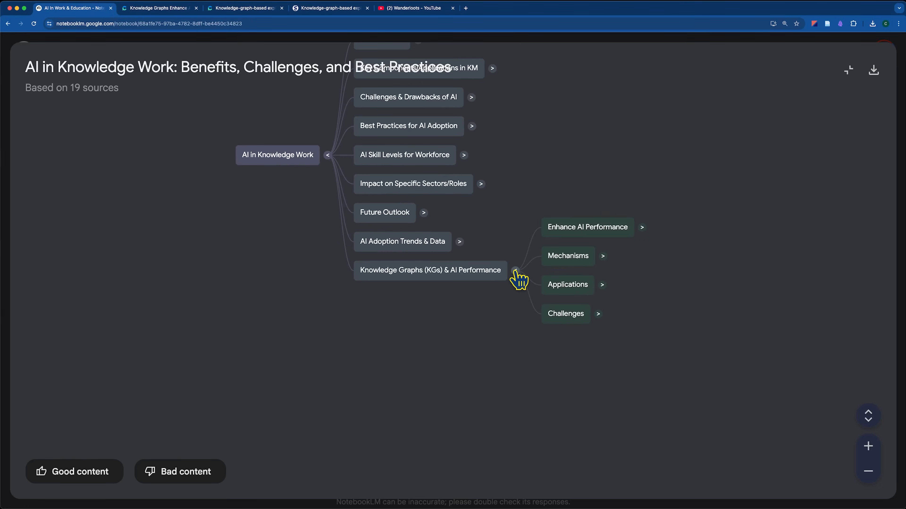
pyautogui.click(515, 271)
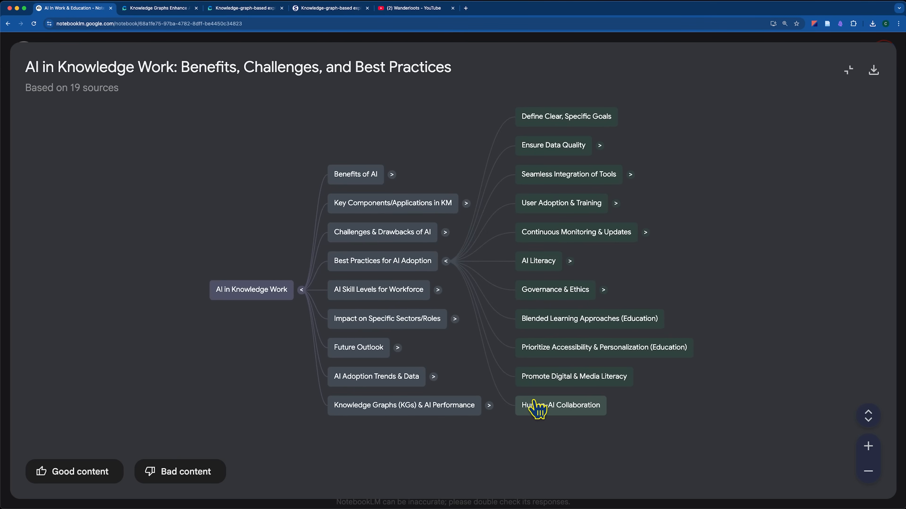
pyautogui.click(571, 268)
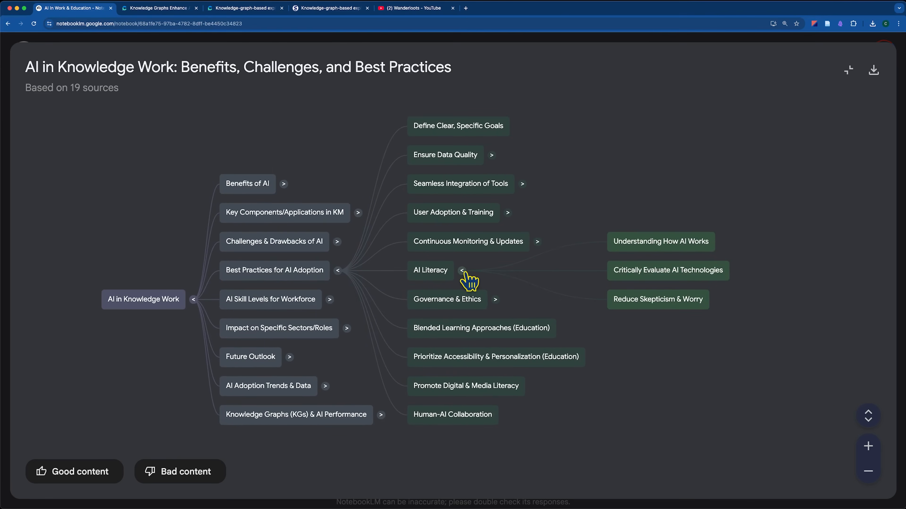
pyautogui.click(462, 271)
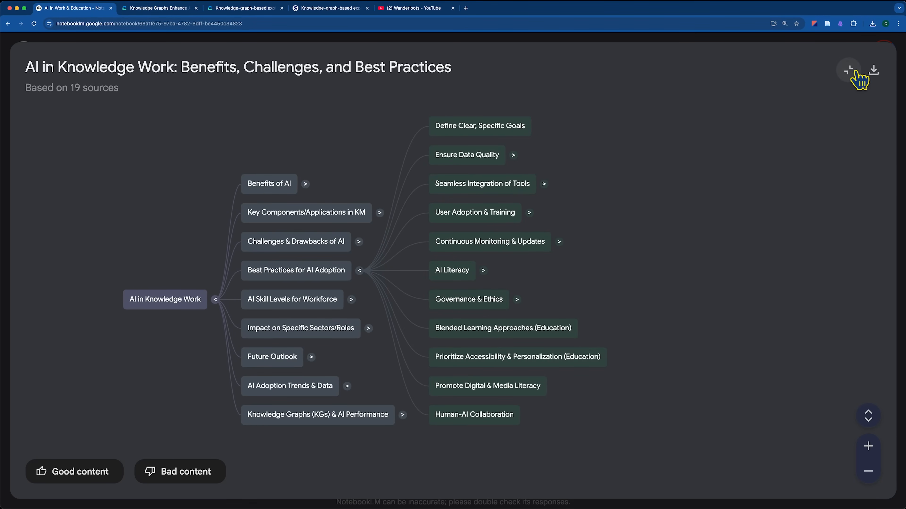
pyautogui.click(849, 70)
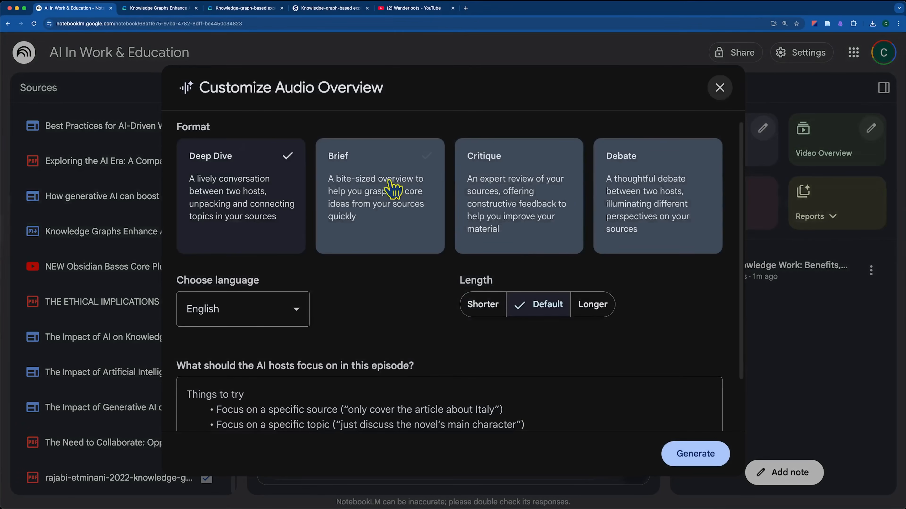
# Generate a Brief audio overview with the prompt "focus on ai personalization and customization for knowledge work & education".
pyautogui.click(388, 186)
pyautogui.click(348, 396)
pyautogui.write('focus on ai personalization and customization for knowledge work & education')
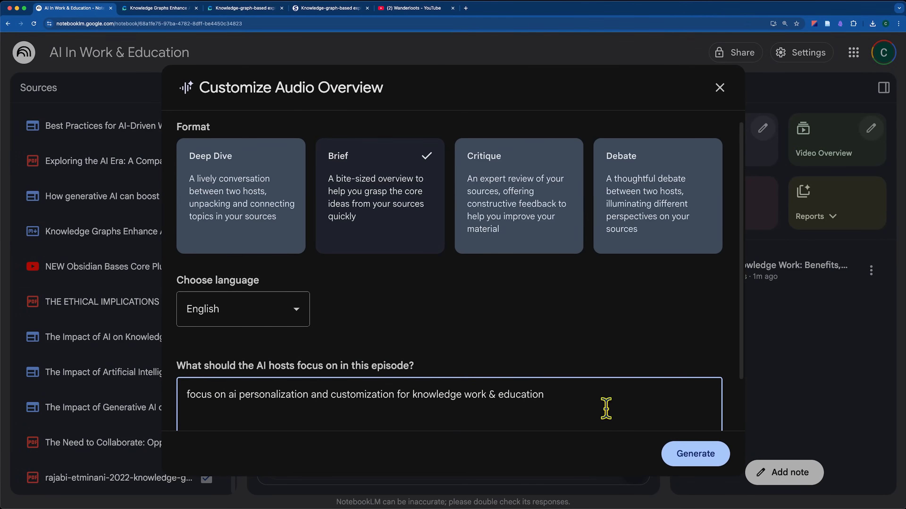
pyautogui.scroll(-2, 611, 389)
pyautogui.click(690, 393)
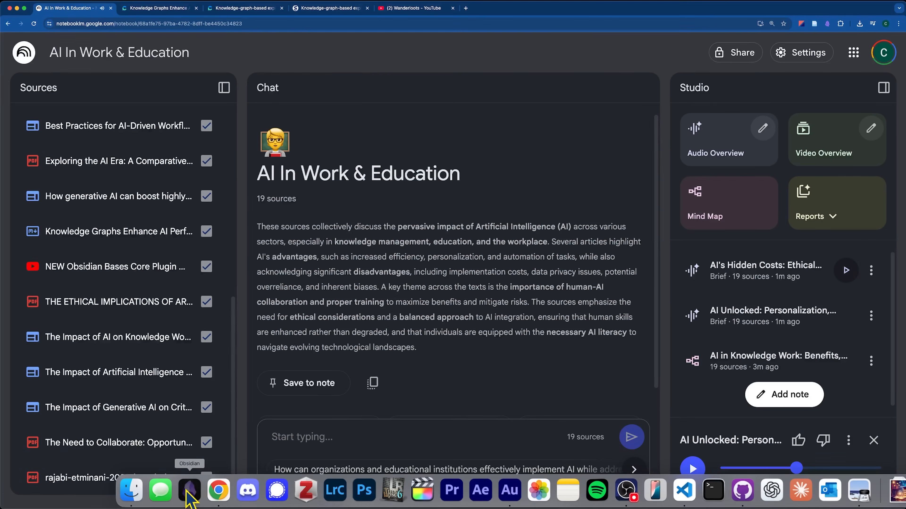
# Switch to Obsidian and create a new note for research on AI use in education and knowledge work.
pyautogui.click(189, 494)
pyautogui.press('super+t')
pyautogui.press('super+n')
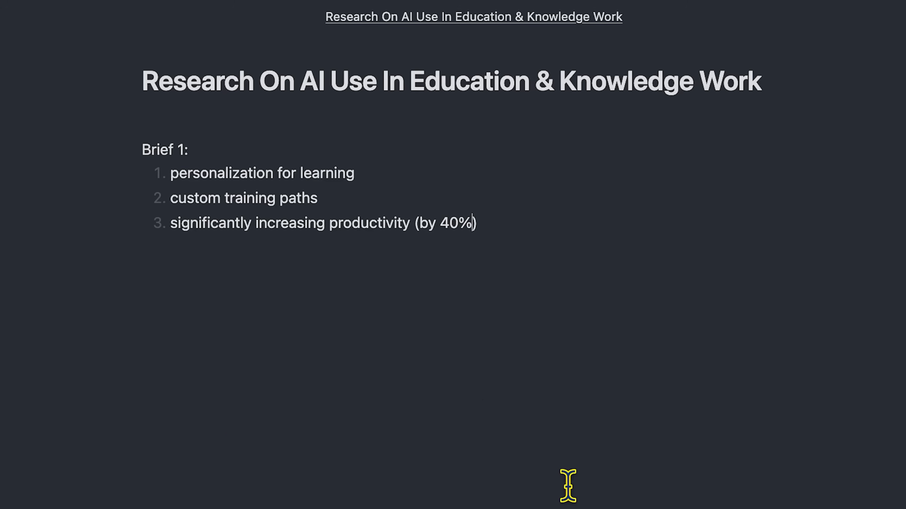
# Review the Brief 1 takeaways in the note and look over the AI in Knowledge Work mind map in NotebookLM.
pyautogui.moveTo(167, 170); pyautogui.dragTo(497, 269)
pyautogui.click(460, 371)
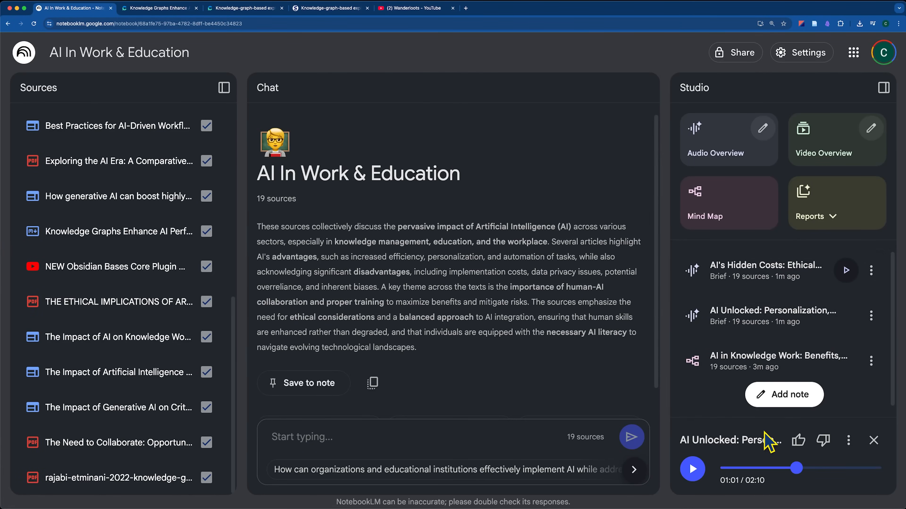
pyautogui.click(766, 401)
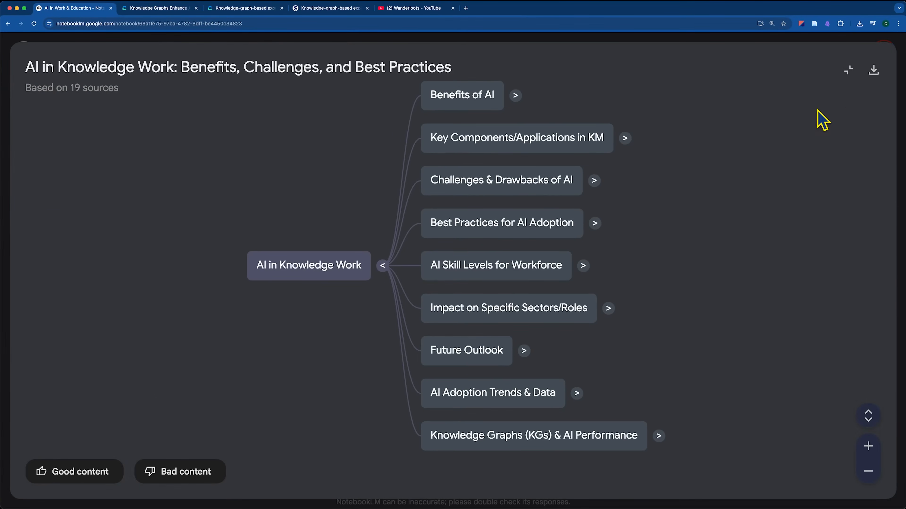
pyautogui.click(847, 74)
pyautogui.click(881, 93)
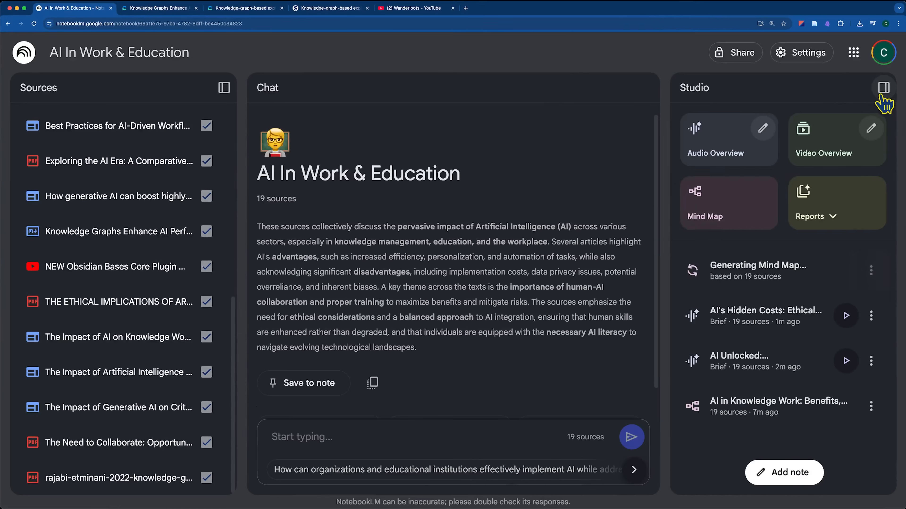
# Generate a default-length Deep Dive audio overview on using knowledge management to enhance AI for education, learning and knowledge work, focusing on personalized systems and augmented productivity.
pyautogui.click(765, 140)
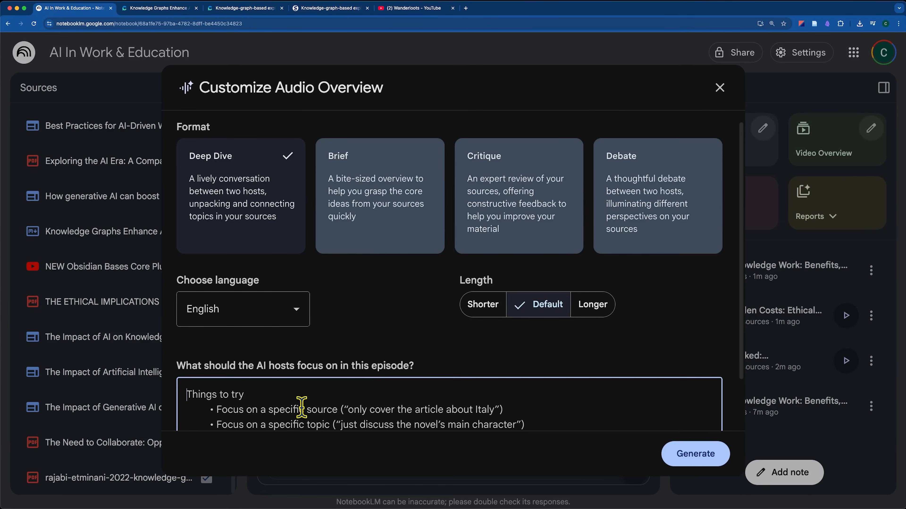
pyautogui.scroll(-1, 301, 409)
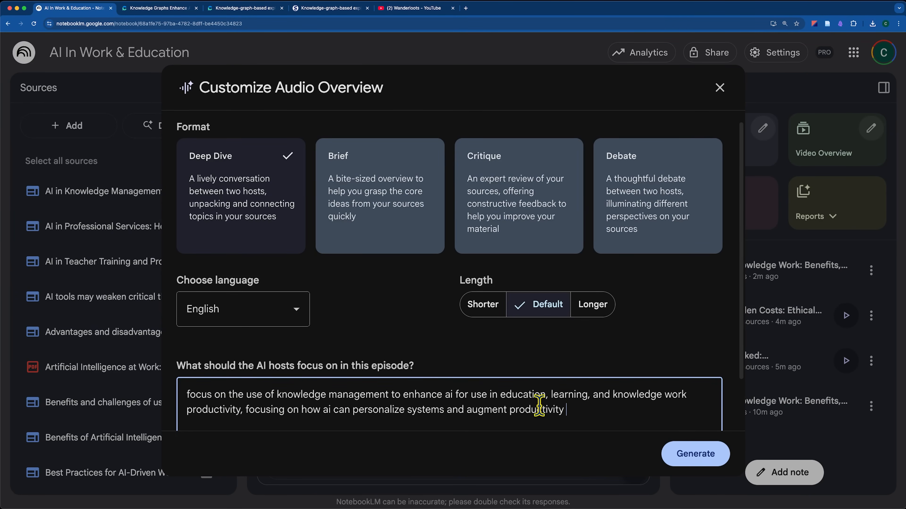
pyautogui.click(691, 461)
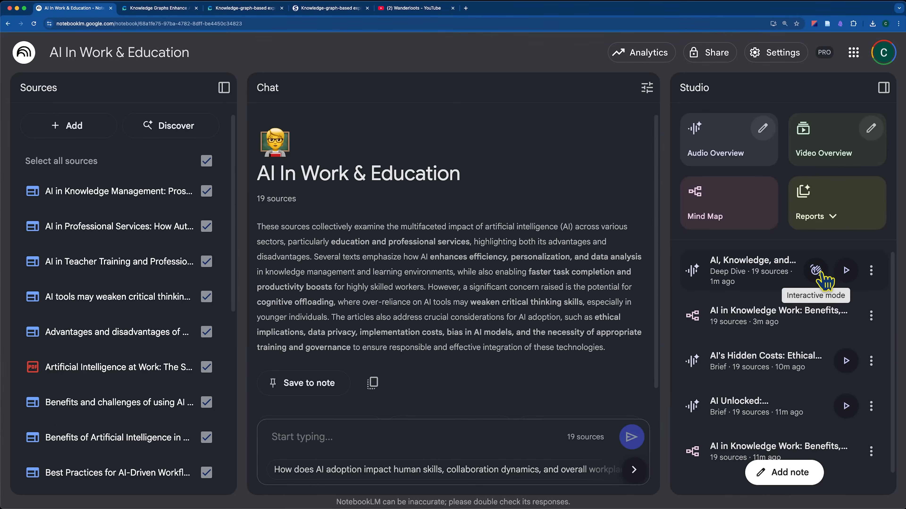
# Listen to the Deep Dive overview in interactive mode, and download it along with the AI's Hidden Costs brief.
pyautogui.click(845, 270)
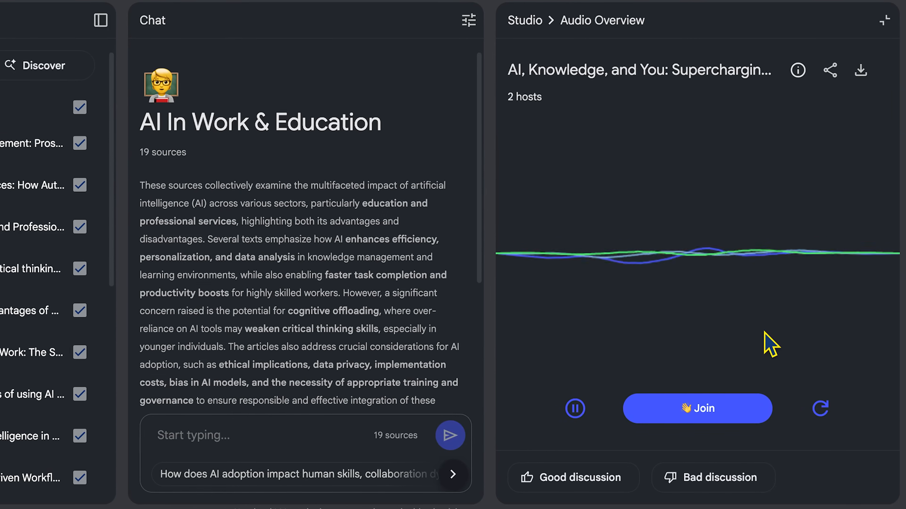
pyautogui.click(573, 409)
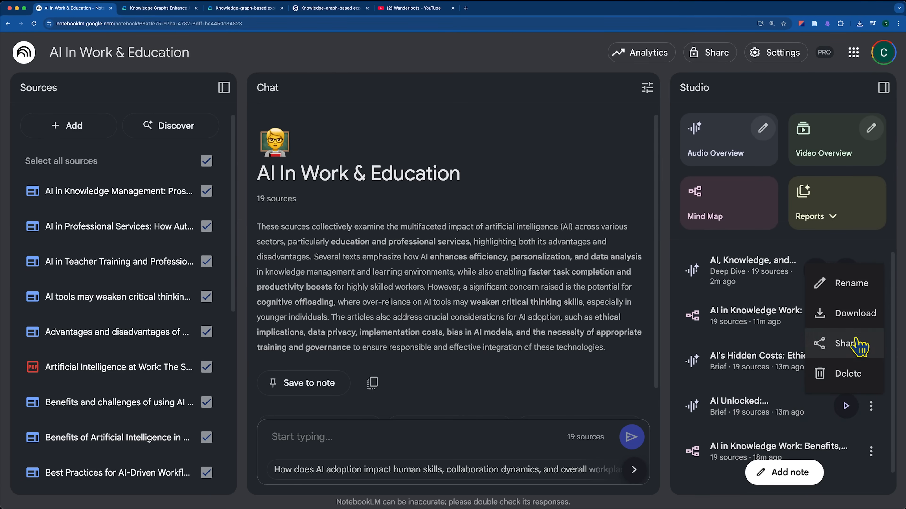
pyautogui.click(817, 314)
pyautogui.click(872, 362)
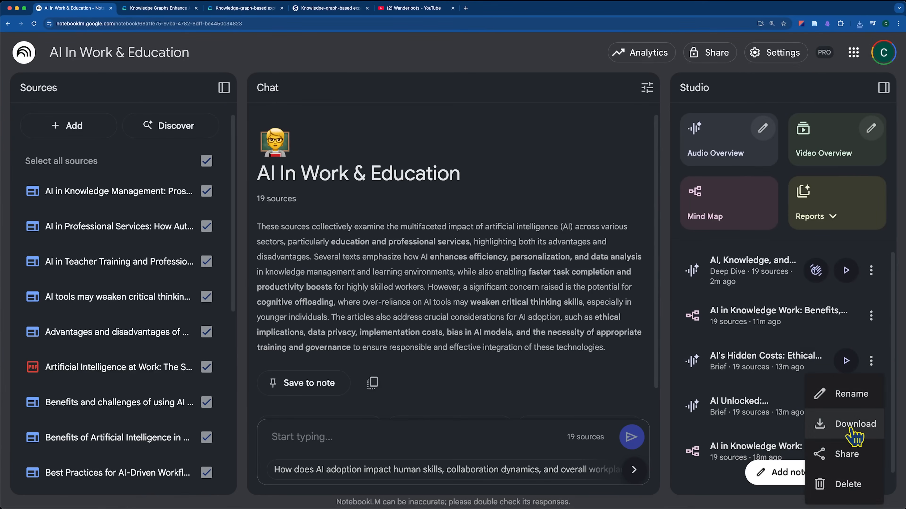
pyautogui.click(857, 428)
# Add the three downloaded audio overviews to the notebook as sources.
pyautogui.scroll(-1, 84, 192)
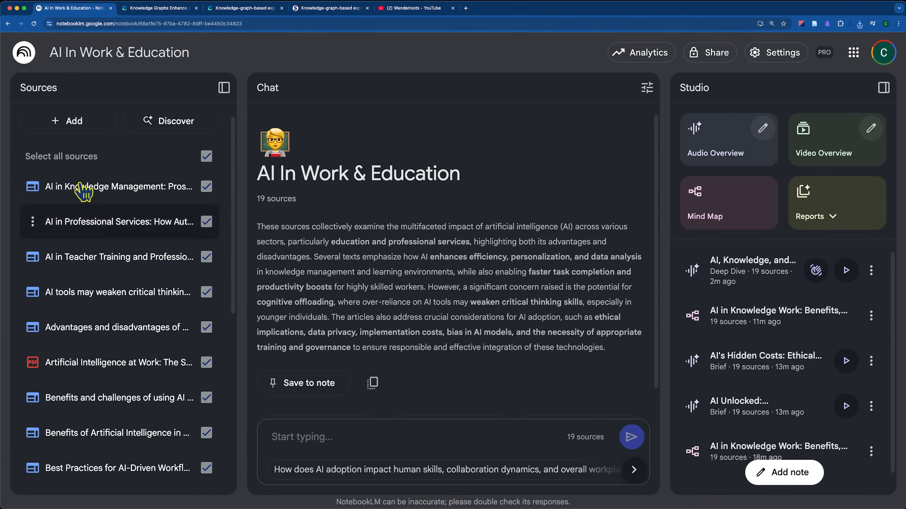
pyautogui.click(68, 121)
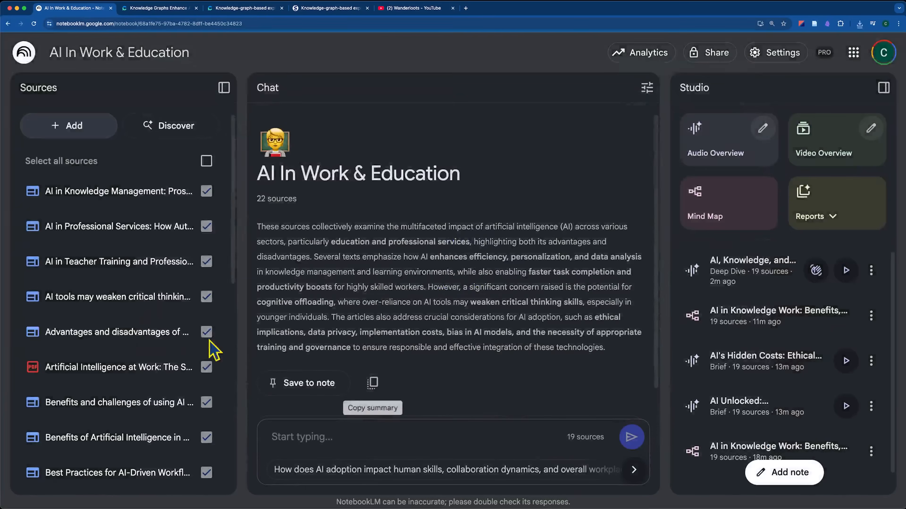
pyautogui.scroll(-5, 125, 286)
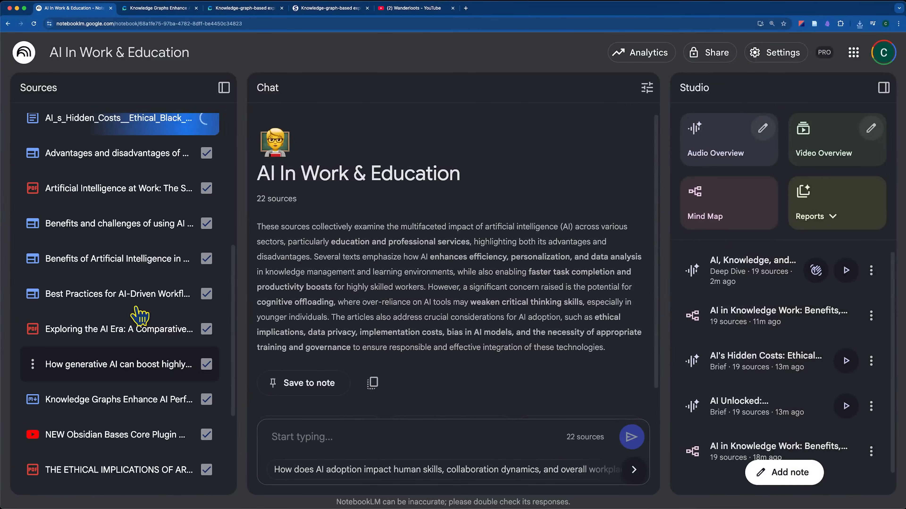
pyautogui.scroll(5, 140, 315)
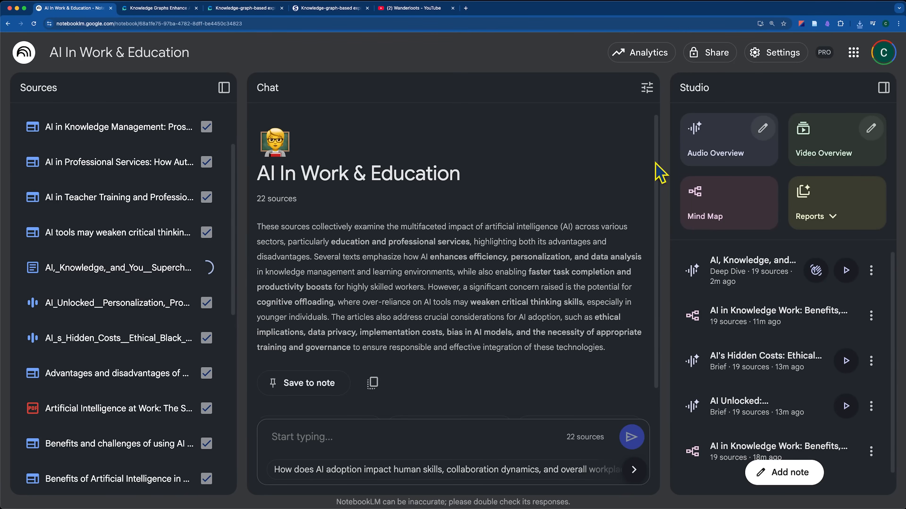
# Generate a default-length Debate audio overview on whether knowledge management systems and AI actually have a positive impact on education and productivity for learning and knowledge work.
pyautogui.click(762, 129)
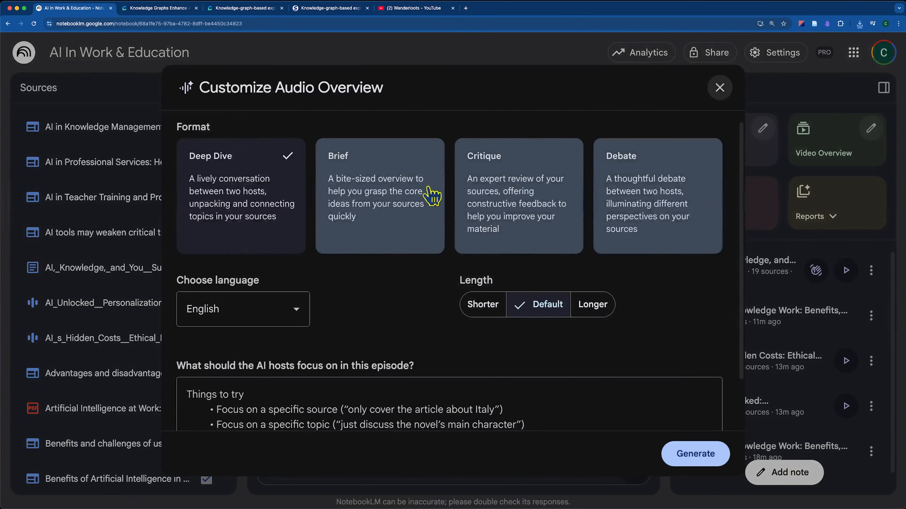
pyautogui.click(329, 403)
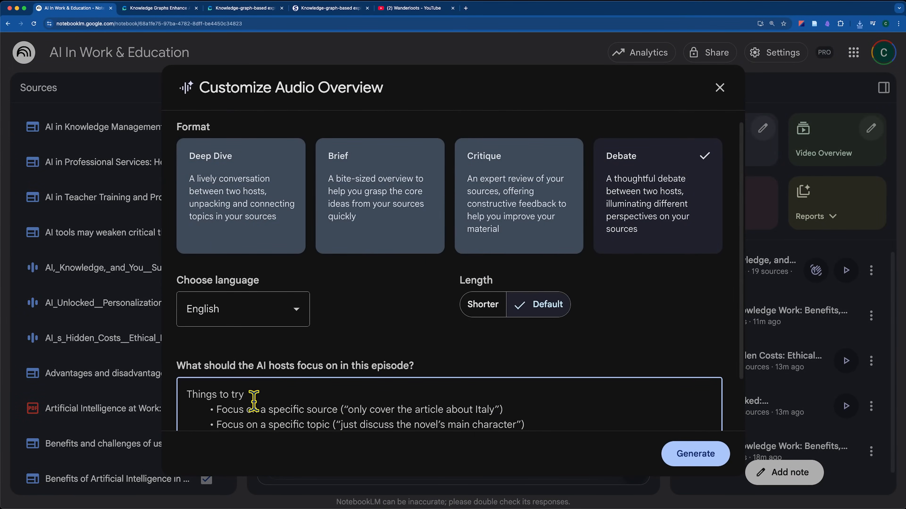
pyautogui.write('focus on the use of knowledge management systems and ai and whether they actually have a positive impact on education & productivity for learning and knowledge work')
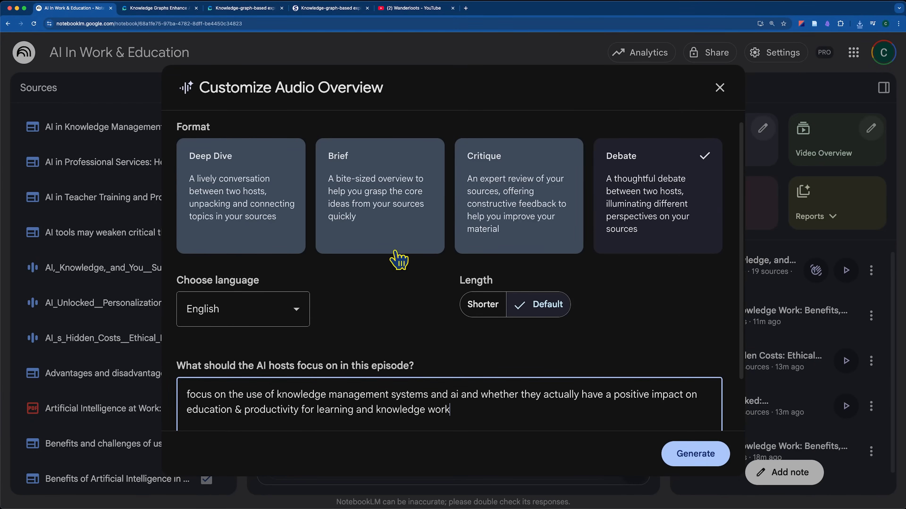
pyautogui.click(699, 462)
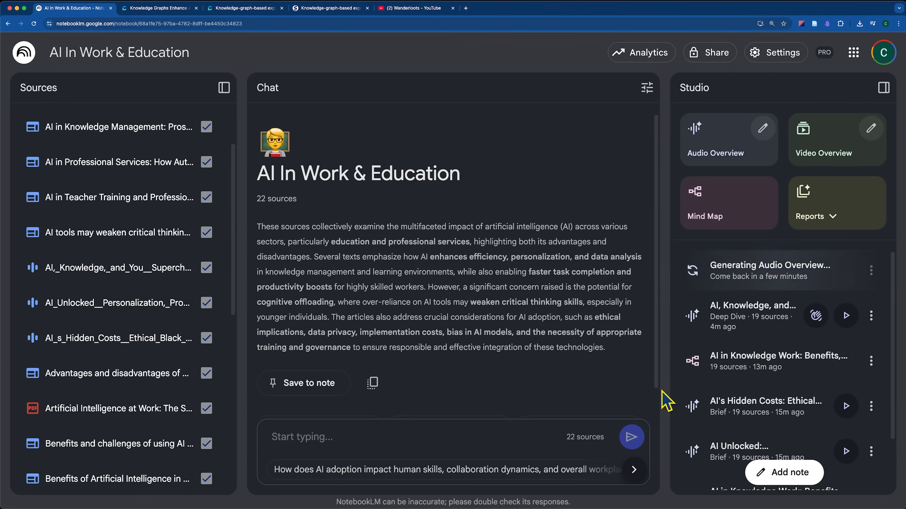
# Look over the mind map based on 19 sources and review the available Audio Overview formats.
pyautogui.scroll(-3, 752, 374)
pyautogui.click(763, 443)
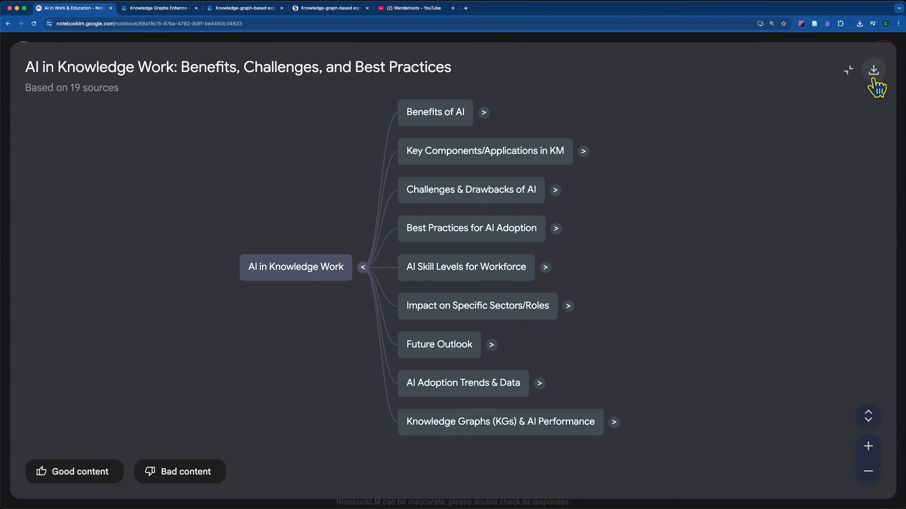
pyautogui.click(847, 73)
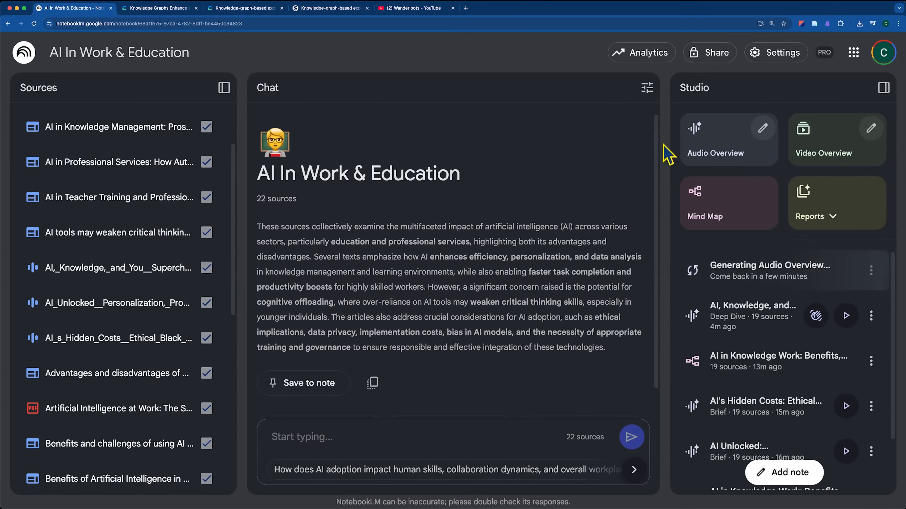
pyautogui.click(762, 129)
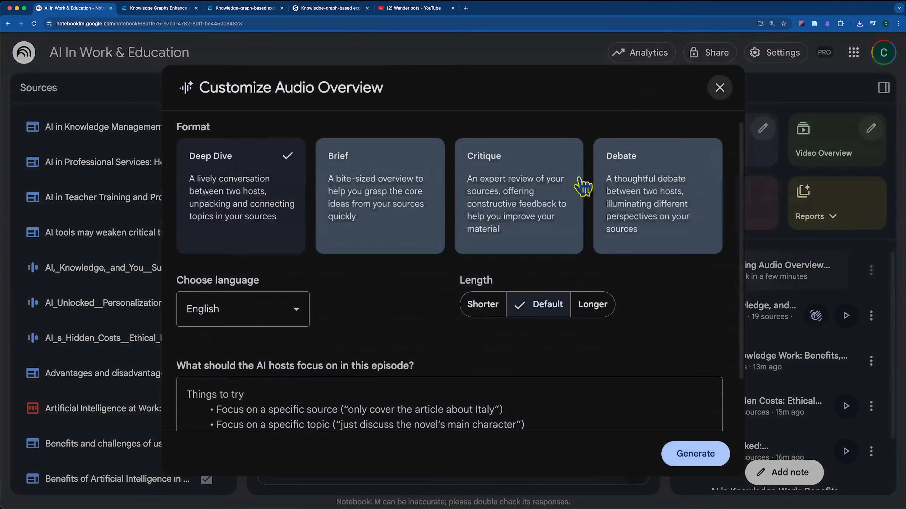
pyautogui.click(719, 88)
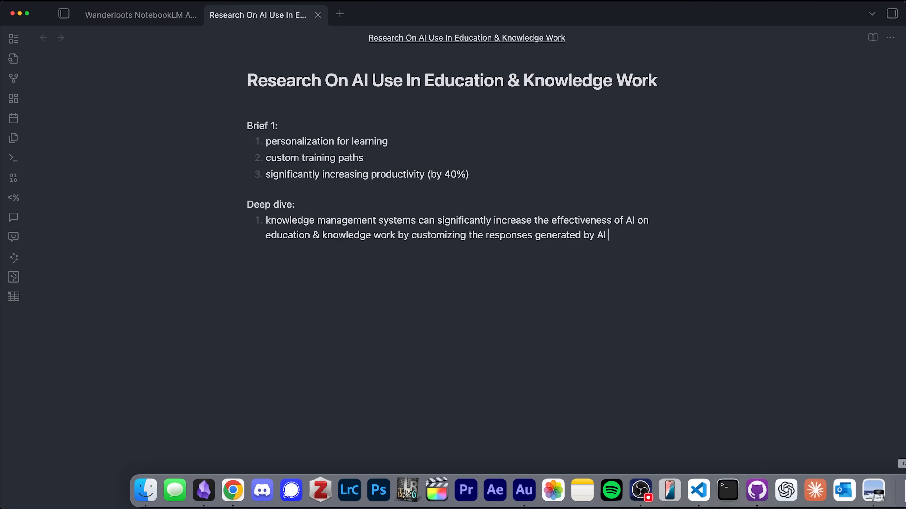
# Embed the downloaded Deep Dive audio under its takeaway and the AI_Unlocked audio under the Brief 1 list in the Obsidian note.
pyautogui.click(873, 491)
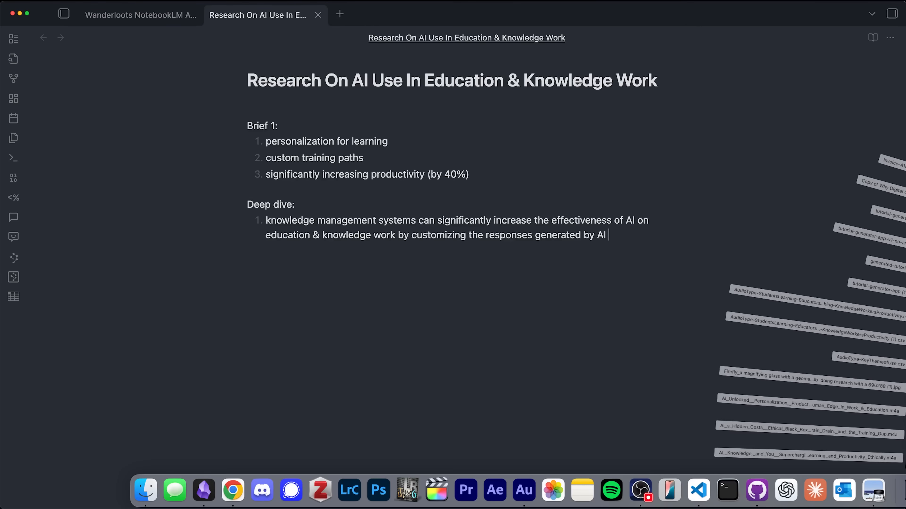
pyautogui.moveTo(806, 455); pyautogui.dragTo(403, 307)
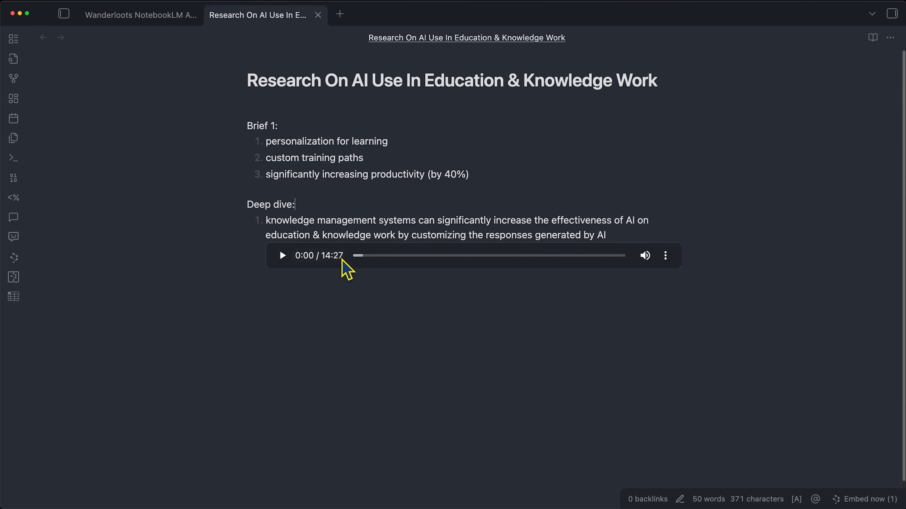
pyautogui.click(290, 209)
pyautogui.click(904, 490)
pyautogui.moveTo(809, 406); pyautogui.dragTo(413, 194)
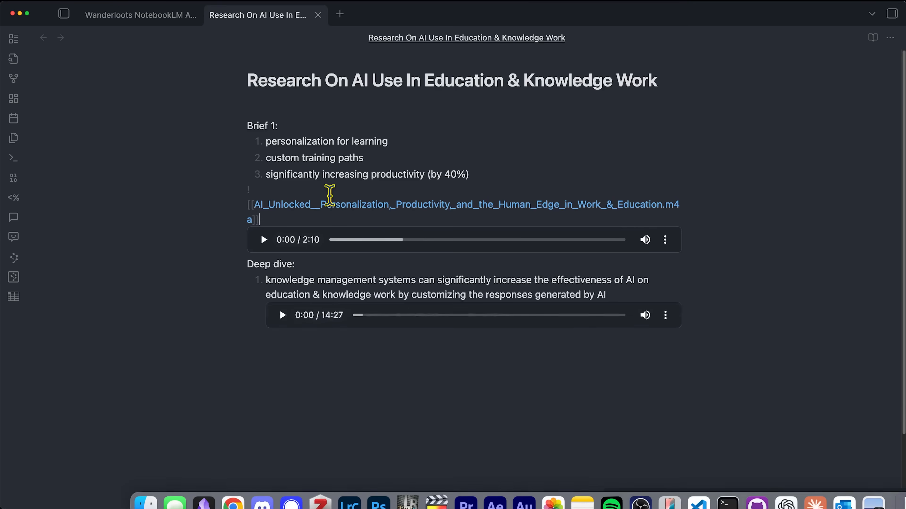
pyautogui.click(399, 414)
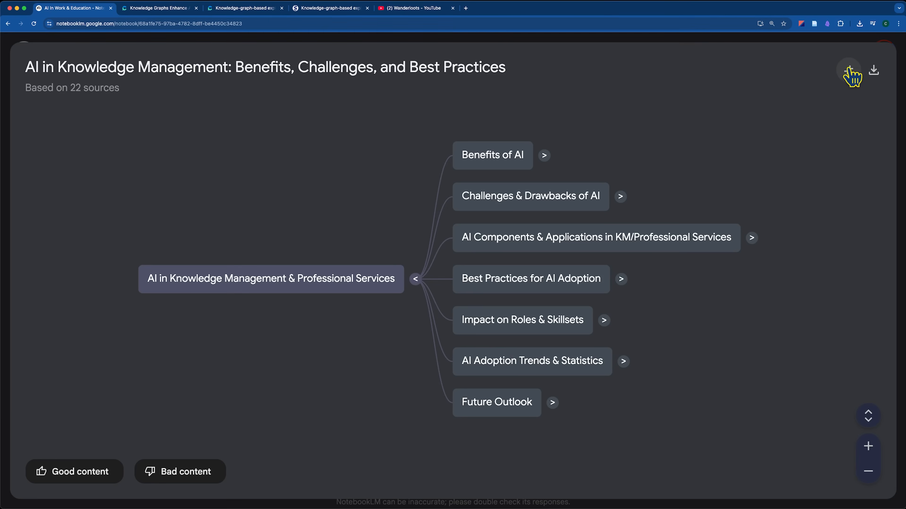
# Look over the new mind map based on 22 sources in NotebookLM.
pyautogui.click(850, 73)
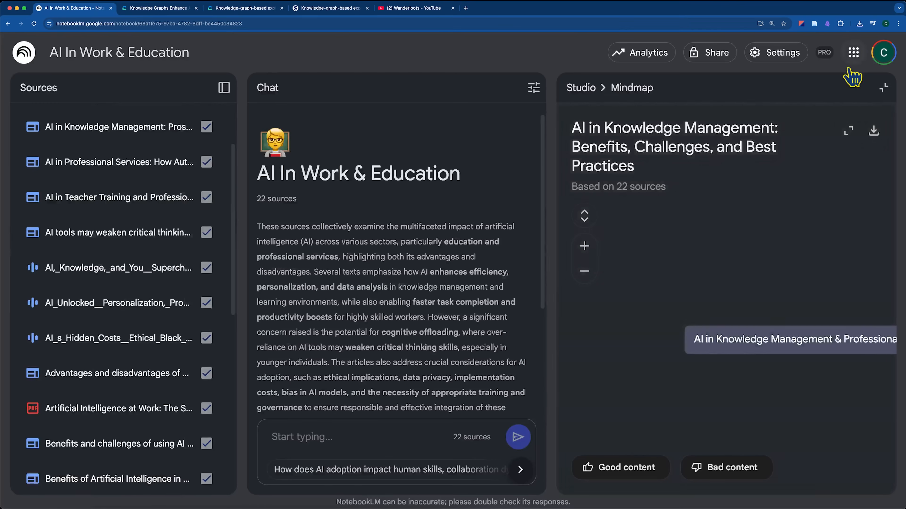
pyautogui.click(881, 87)
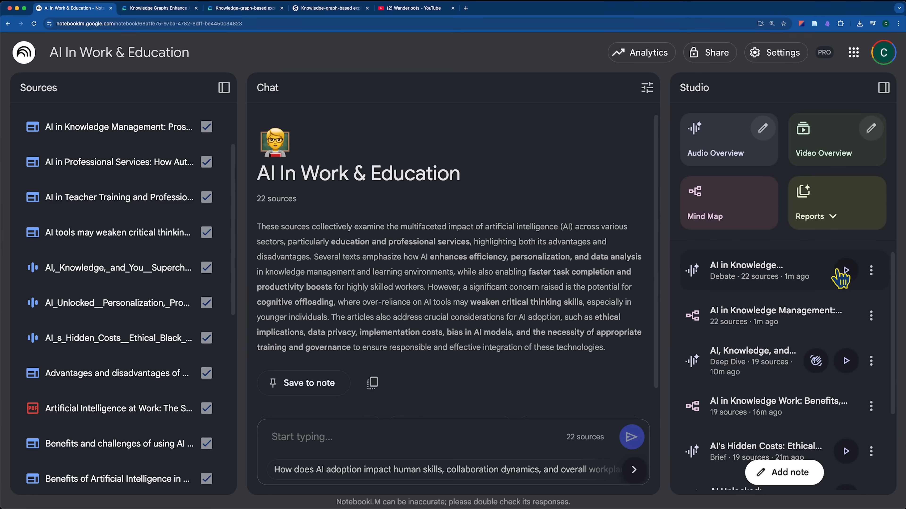
# Play the opening of the Debate audio overview, pause it, and download the audio file.
pyautogui.click(845, 271)
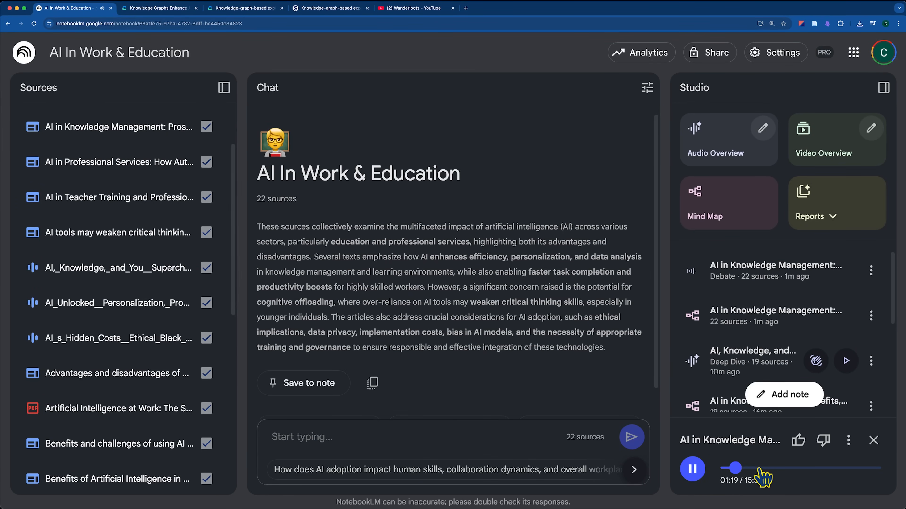
pyautogui.click(695, 471)
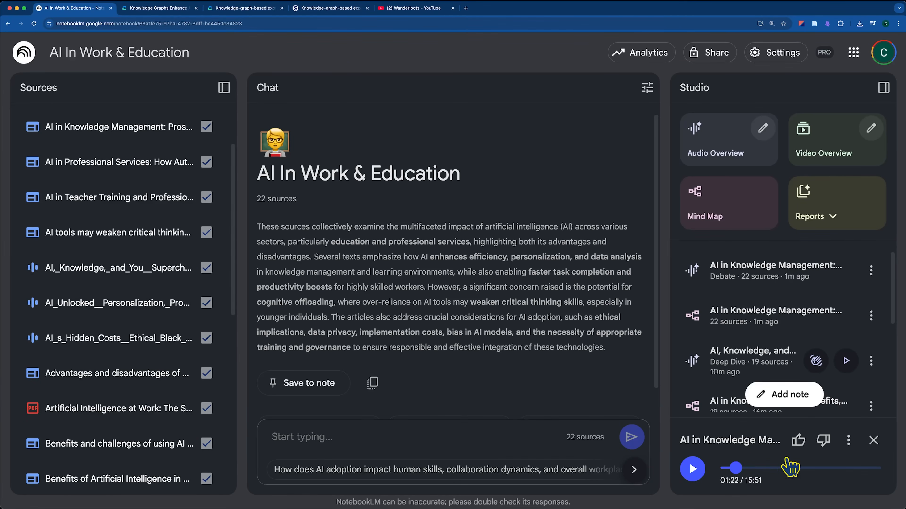
pyautogui.click(849, 444)
pyautogui.click(766, 400)
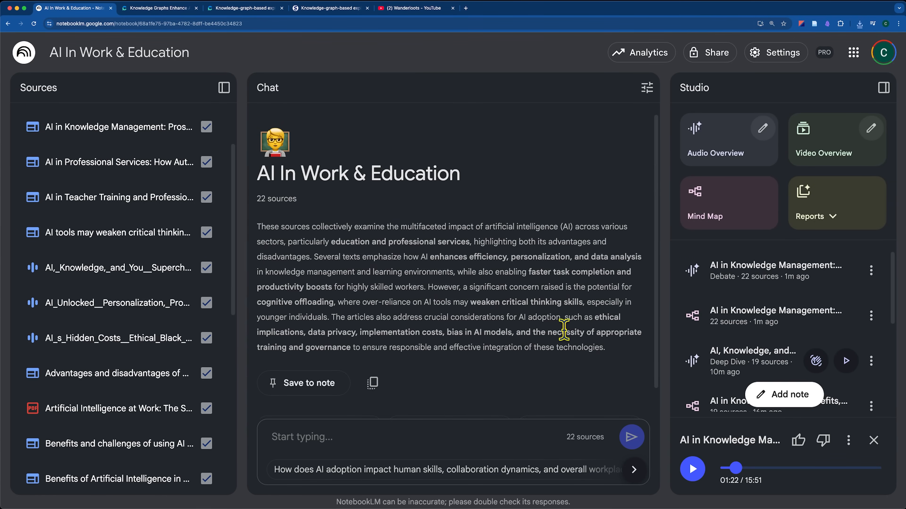
# Switch to Obsidian and list the questions "is ai good?" and "is ai bad?" as items 5 and 6 in the Debate section.
pyautogui.moveTo(262, 495)
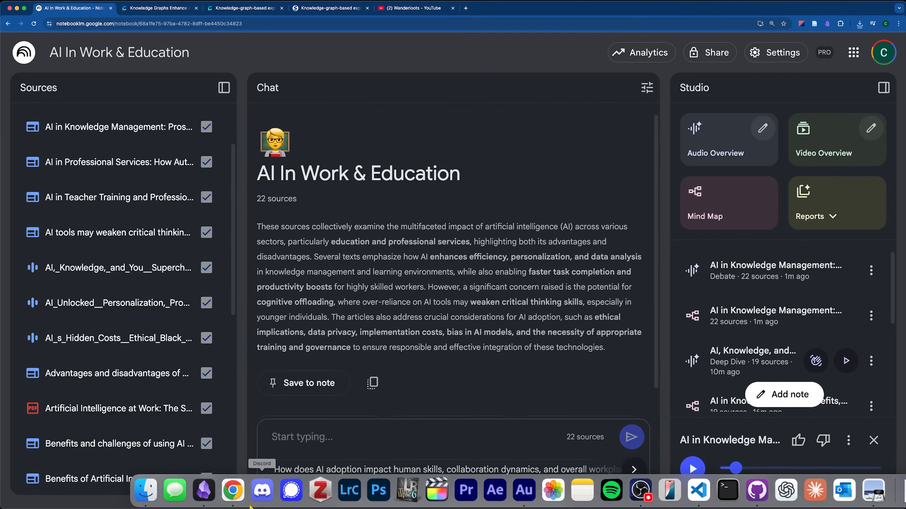
pyautogui.click(203, 490)
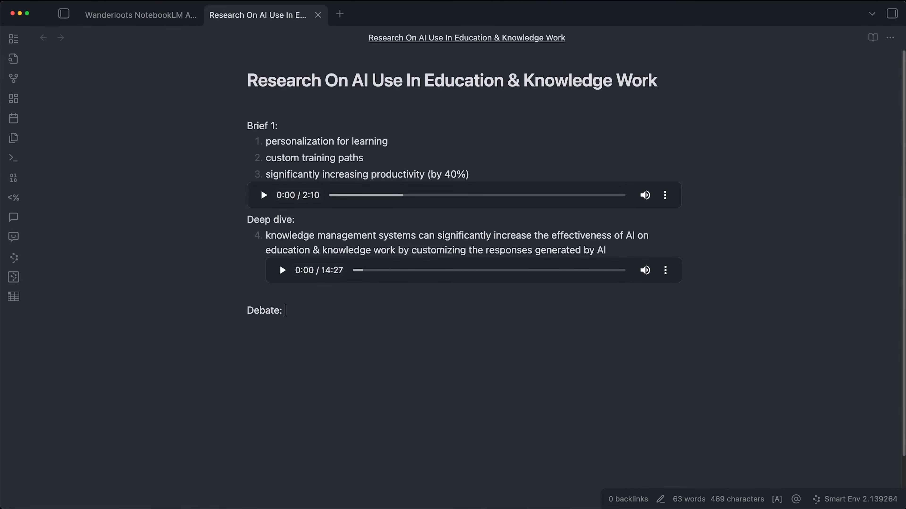
pyautogui.write('5. is ai good? 6. is ai bad?')
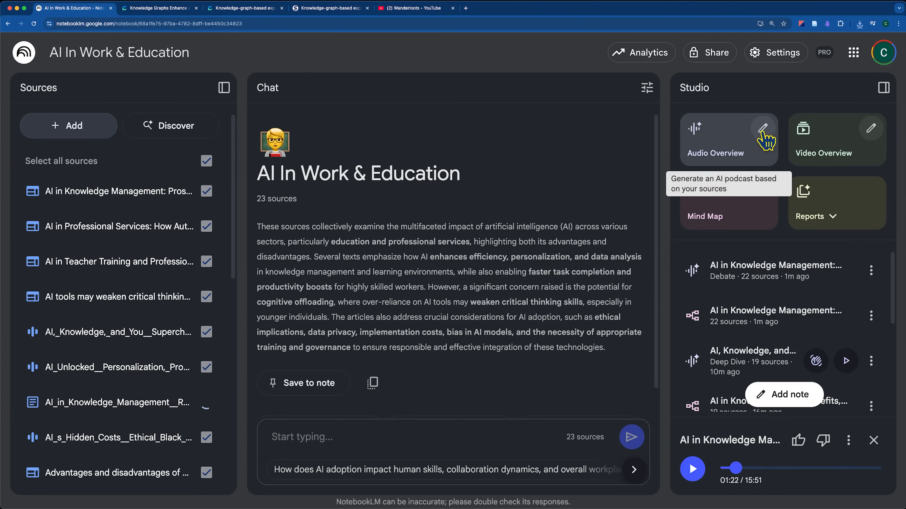
# Generate a default-length Critique audio overview focused on the debate's arguments on AI for education and knowledge work and its impact on learning and productivity.
pyautogui.click(772, 131)
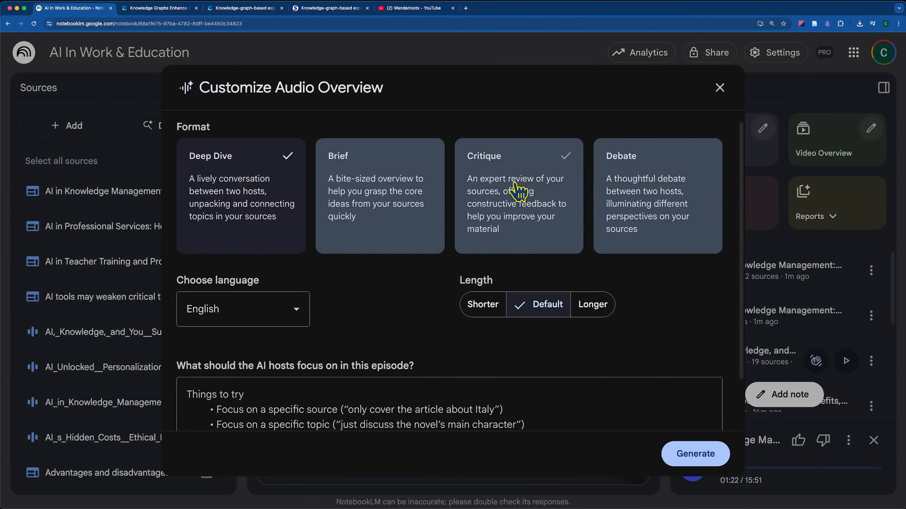
pyautogui.click(528, 193)
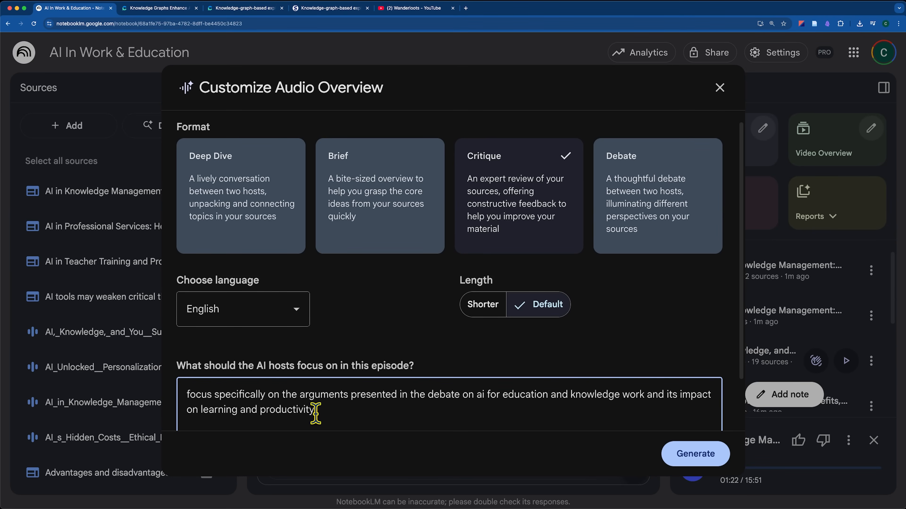
pyautogui.click(694, 455)
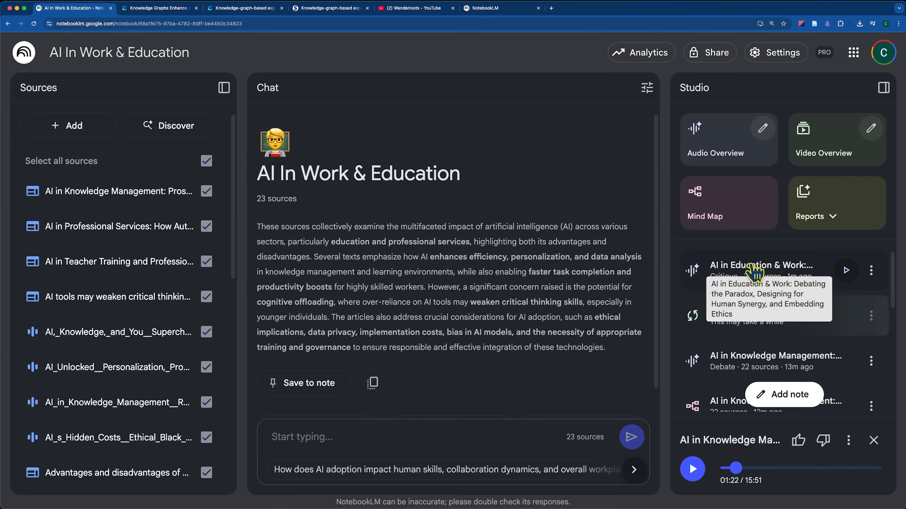
# Play the Critique audio overview, and add the line "Critique (feedback)" below the Debate list in the Obsidian research note.
pyautogui.click(846, 270)
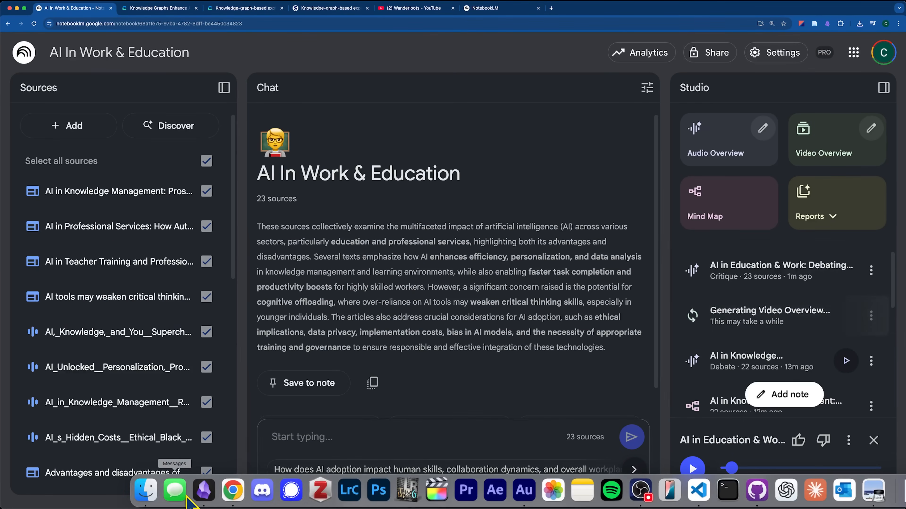
pyautogui.click(198, 498)
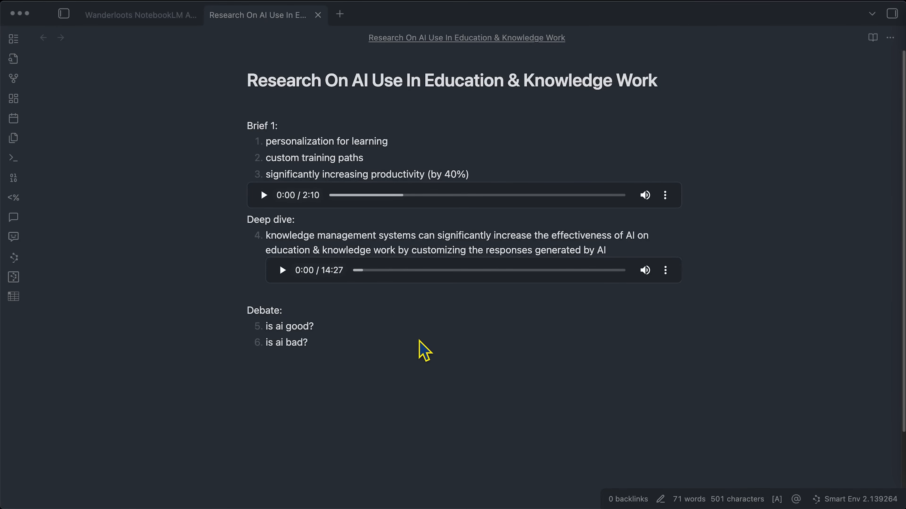
pyautogui.click(303, 354)
pyautogui.write('(feedback')
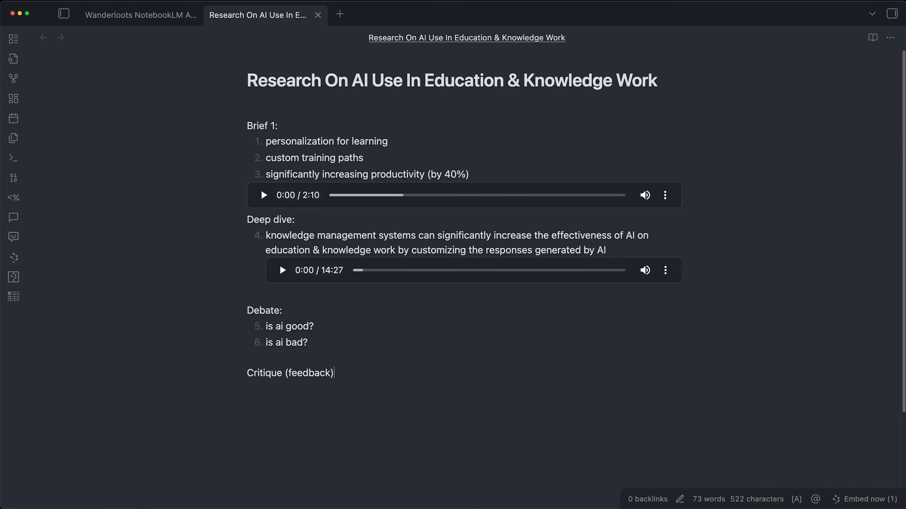
# Review the Audio Overview Update note, examining the workflow list, the audio type themes and the Phase 3 use cases for students, educators and knowledge workers.
pyautogui.hotkey('ctrl', 'shift', 'Tab')
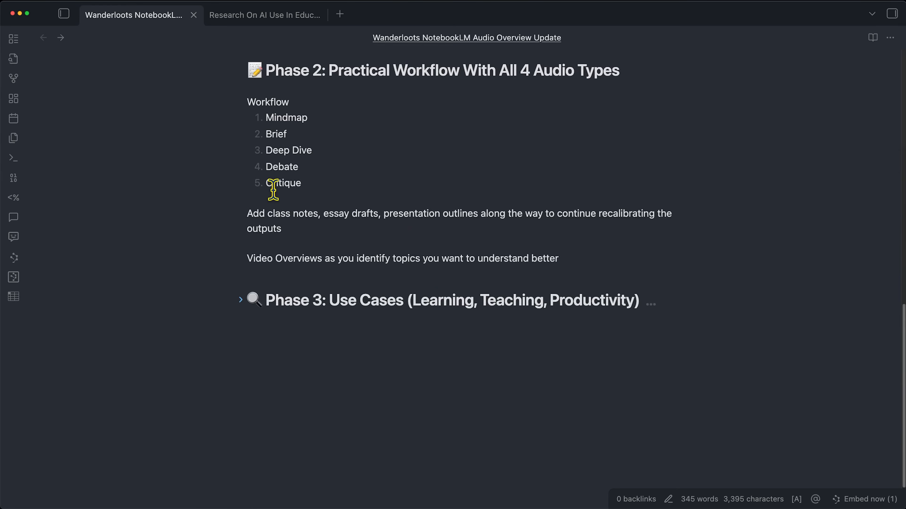
pyautogui.tripleClick(292, 224)
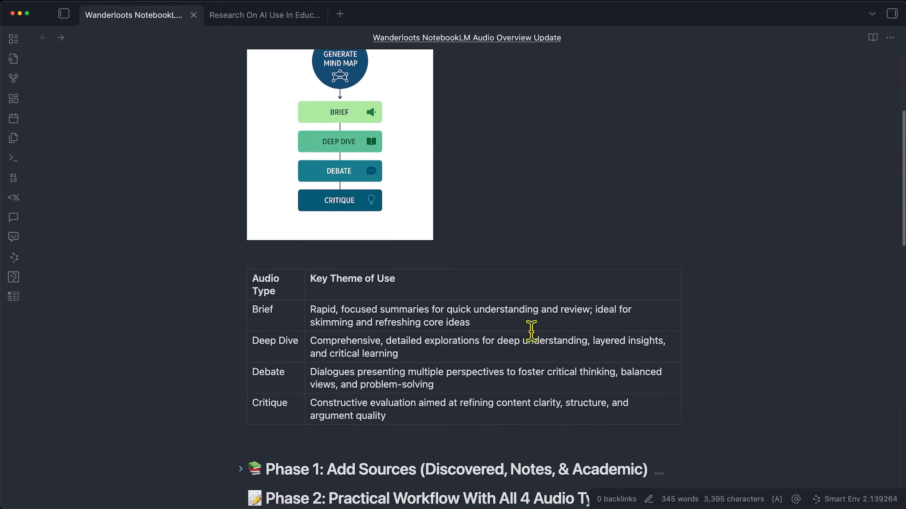
pyautogui.scroll(-10, 530, 327)
pyautogui.scroll(-8, 531, 332)
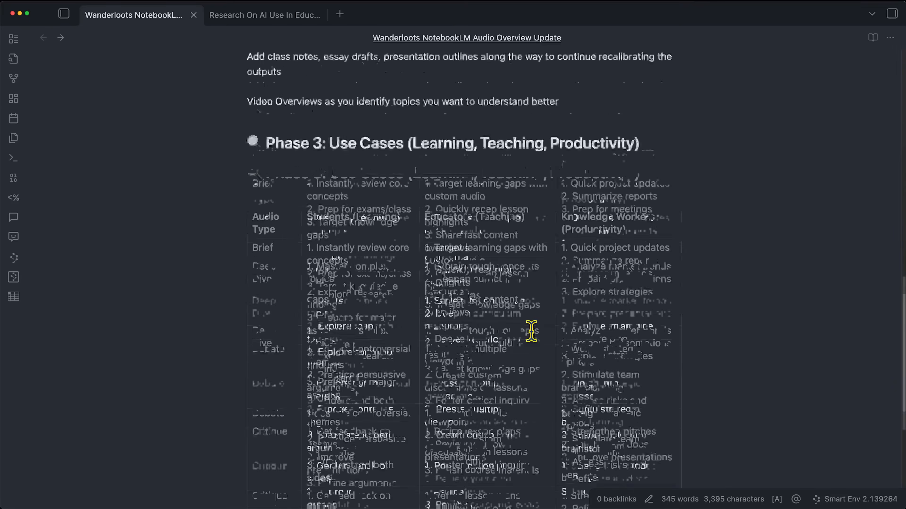
pyautogui.moveTo(306, 112); pyautogui.dragTo(401, 111)
pyautogui.moveTo(475, 111); pyautogui.dragTo(617, 123)
pyautogui.click(625, 123)
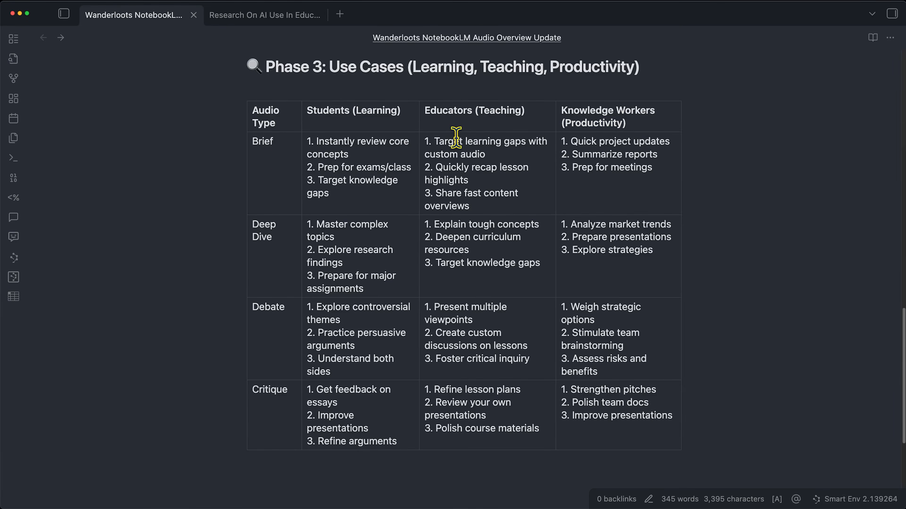